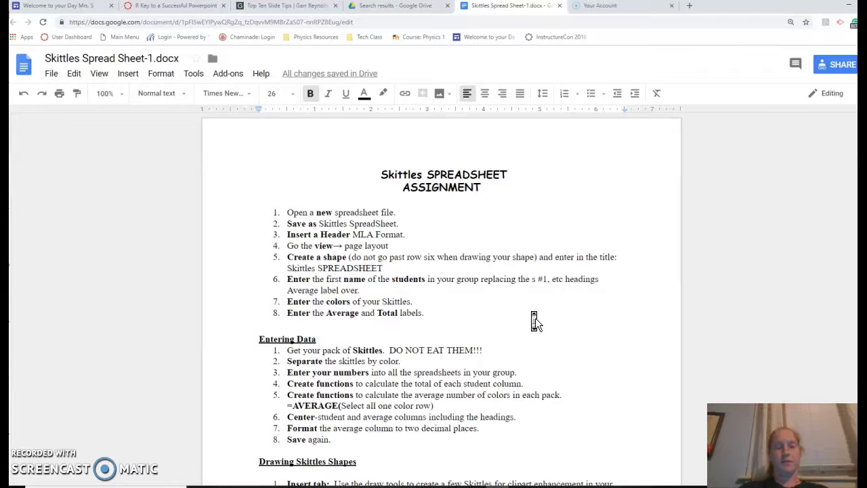
Scroll through the Skittles Spreadsheet assignment in Google Docs.
left_click(545, 306)
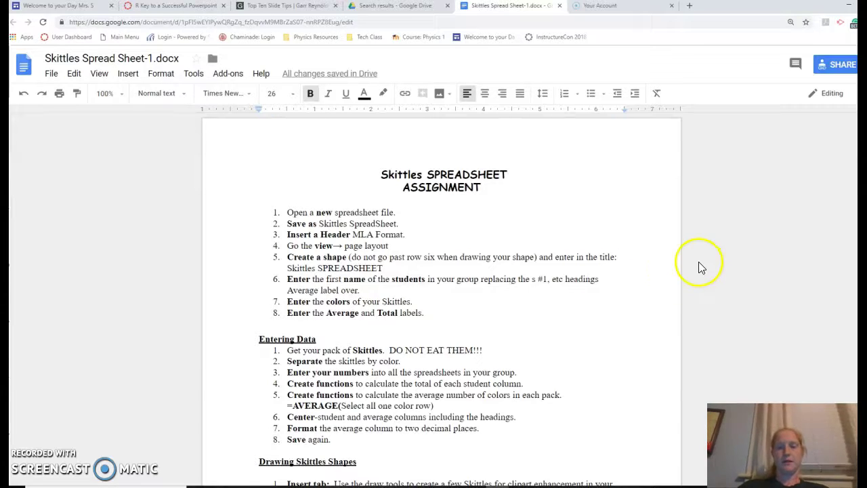
scroll(682, 246, "down", 3)
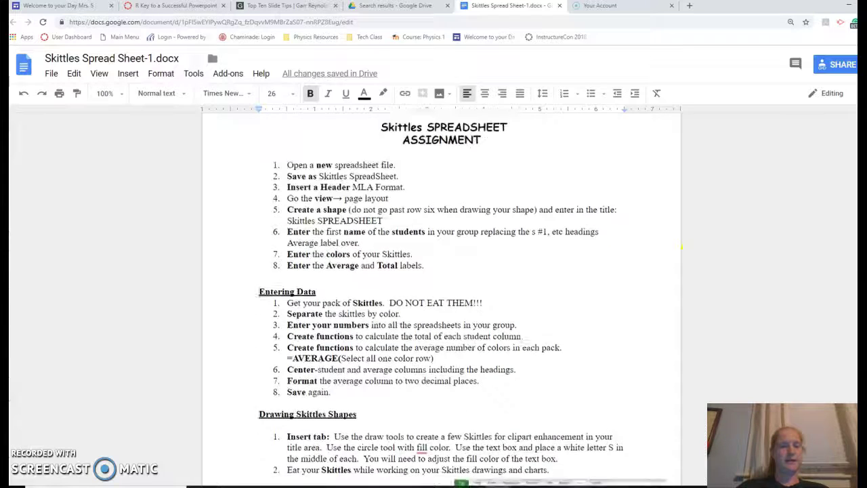
scroll(682, 246, "up", 2)
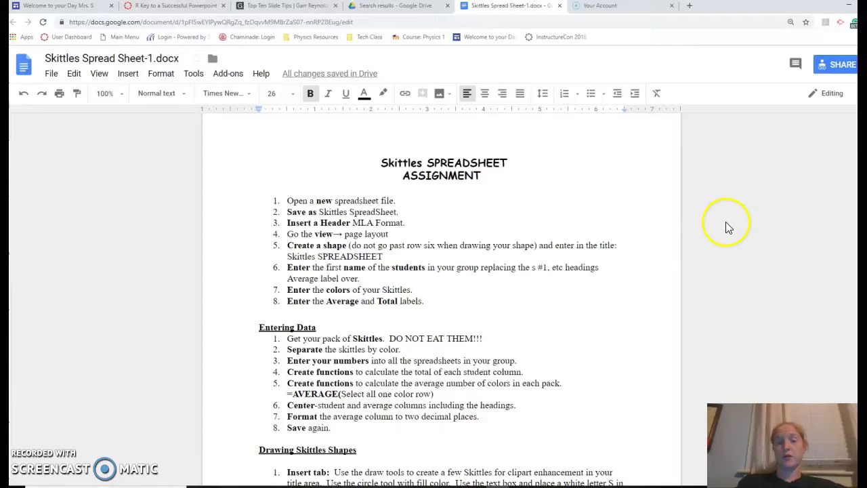
scroll(732, 251, "down", 4)
scroll(731, 251, "up", 1)
scroll(732, 250, "down", 2)
scroll(732, 252, "up", 3)
scroll(729, 246, "up", 3)
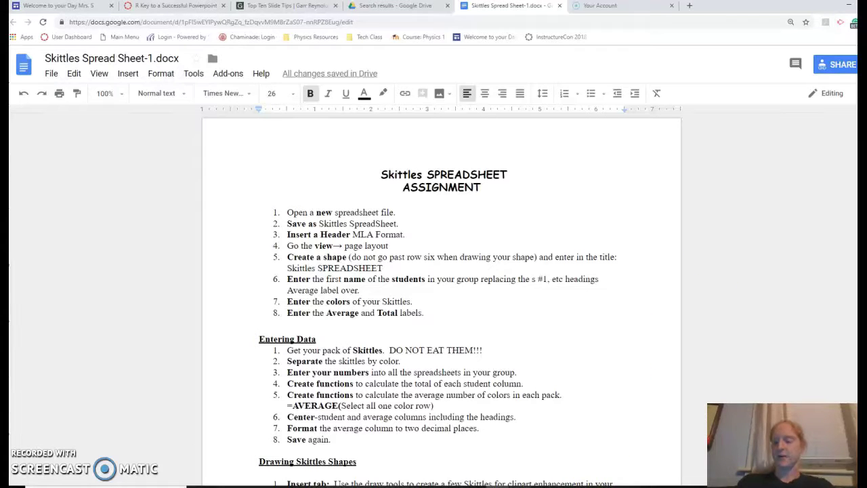
mouse_move(520, 487)
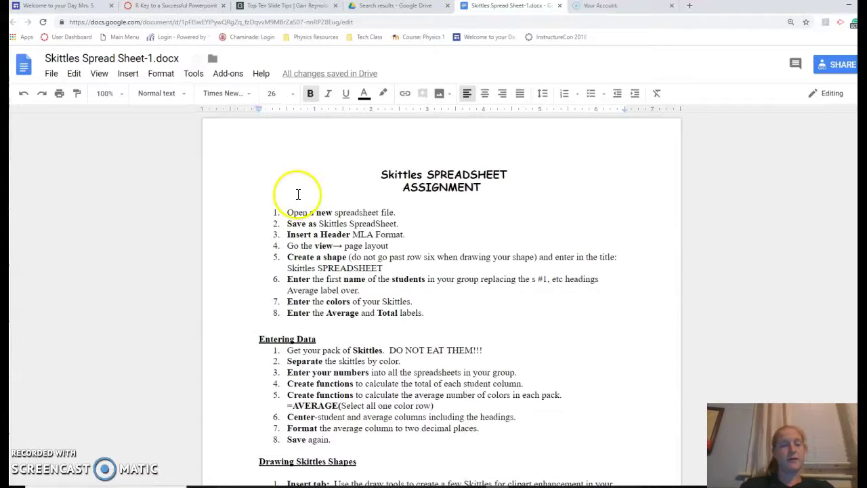
Highlight the eight spreadsheet setup steps, then switch to the blank Excel workbook Book1.
left_click_drag(287, 212, 462, 313)
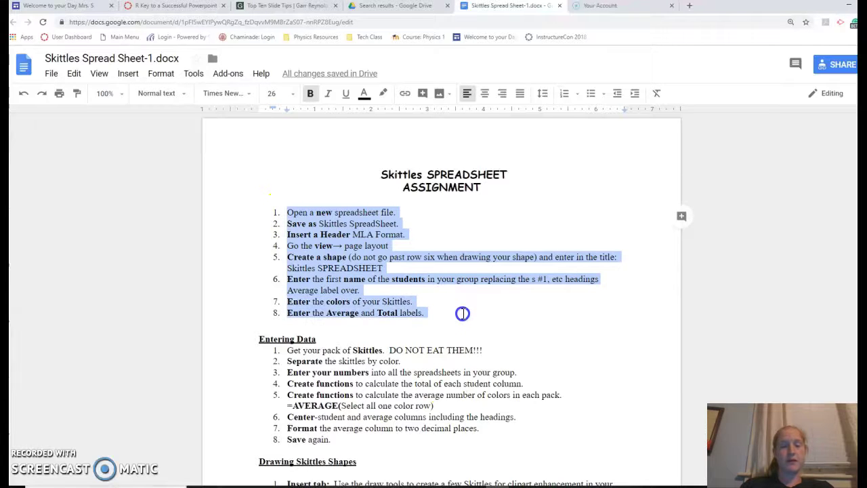
triple_click(393, 223)
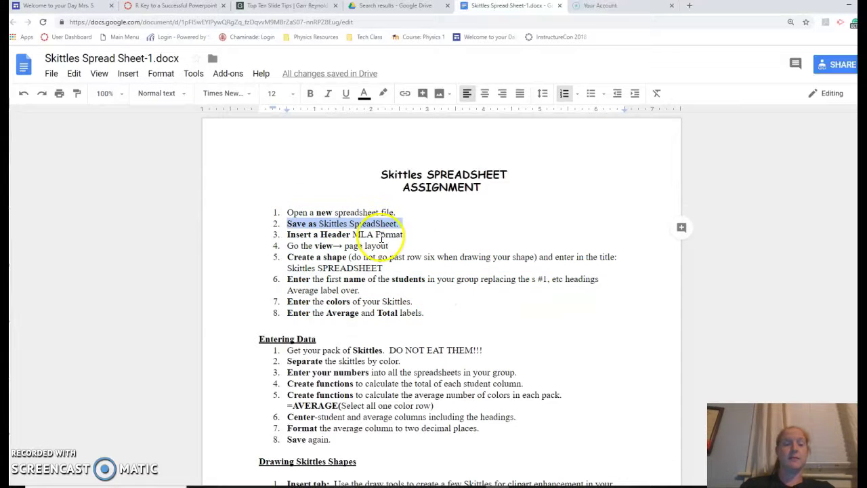
double_click(381, 236)
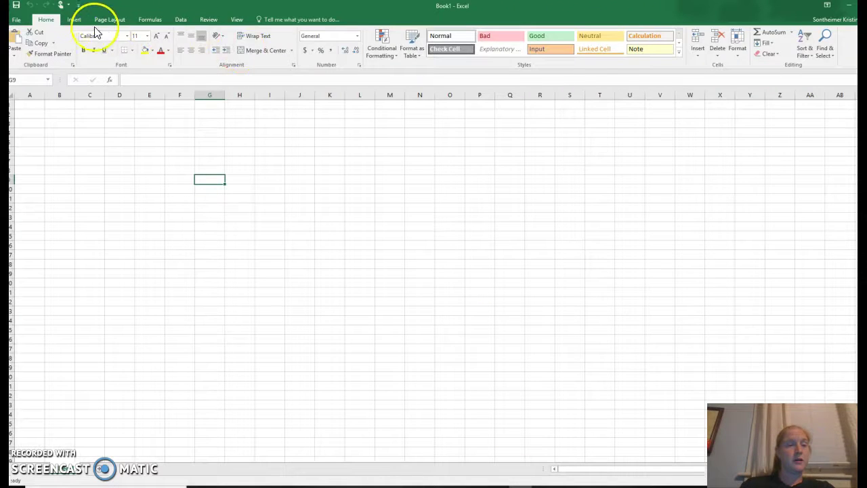
left_click(76, 19)
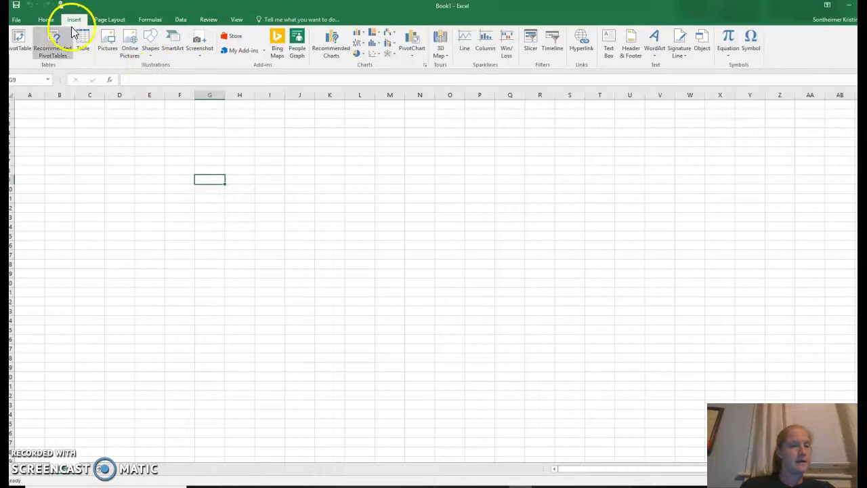
In Page Layout view, put the student's name in the left header and the date in the centre.
left_click(235, 19)
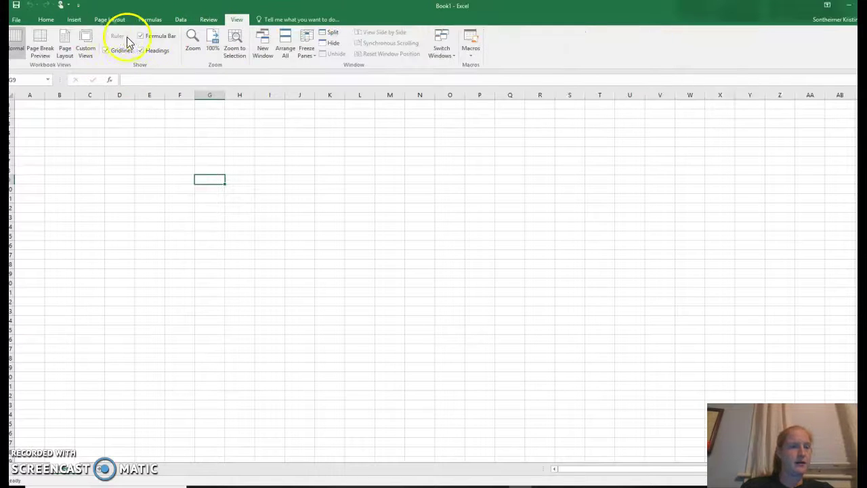
left_click(62, 49)
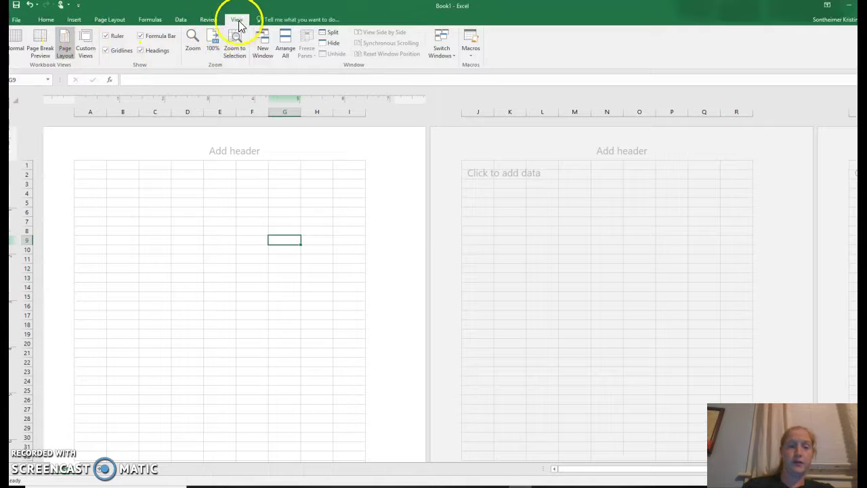
left_click(134, 148)
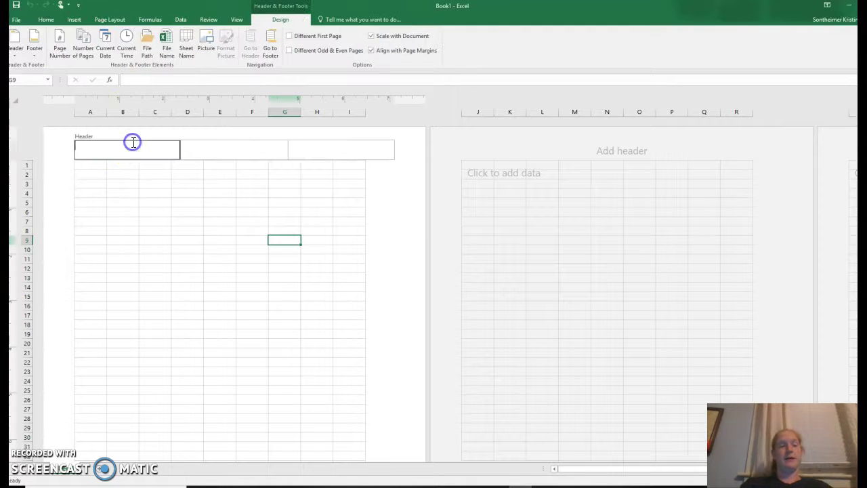
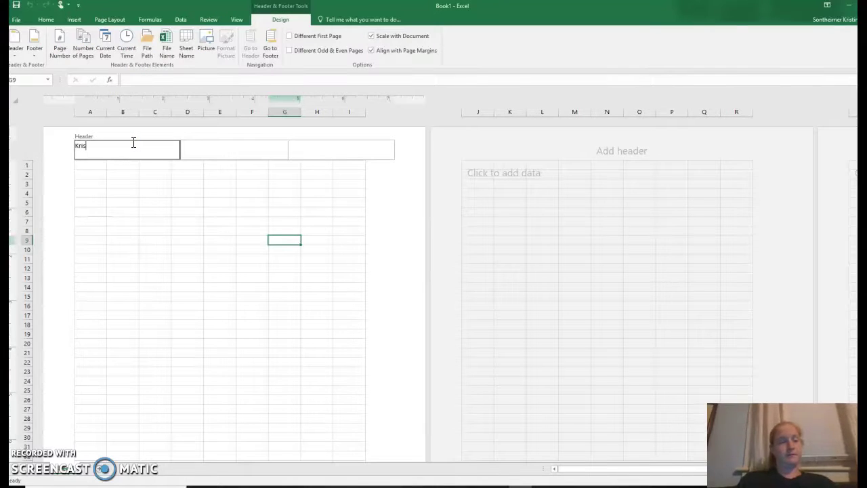
key("Tab")
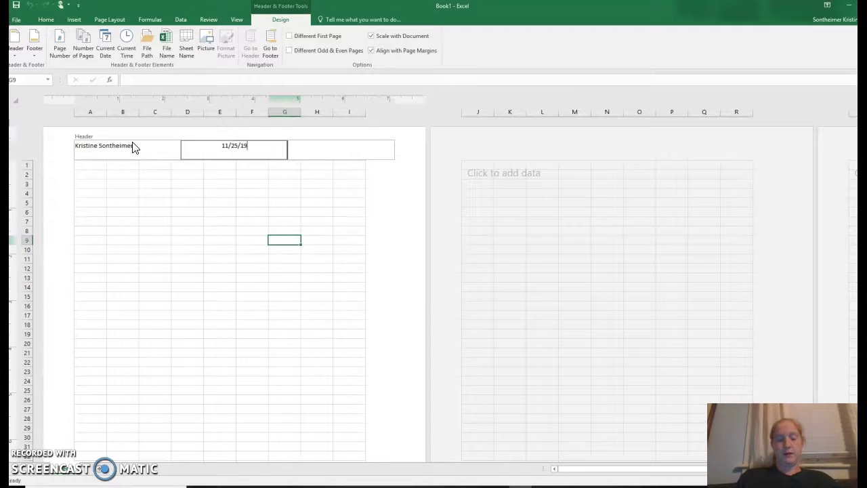
type("11/25/1")
key("BackSpace")
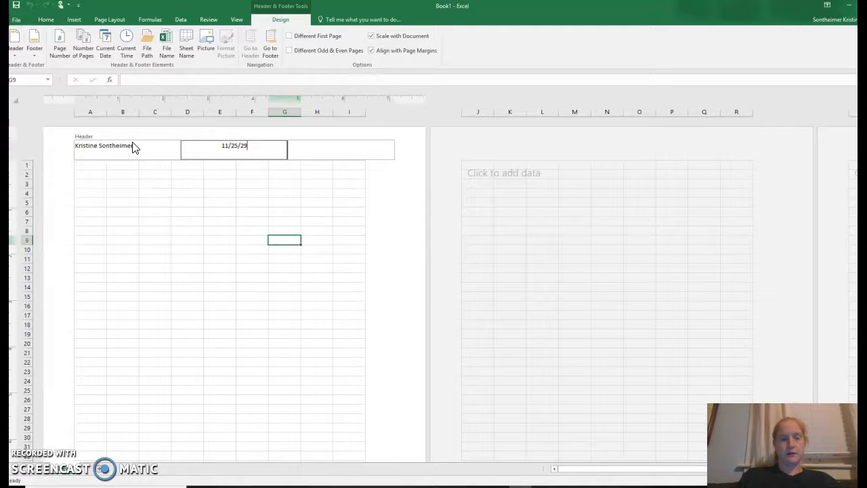
key("Tab")
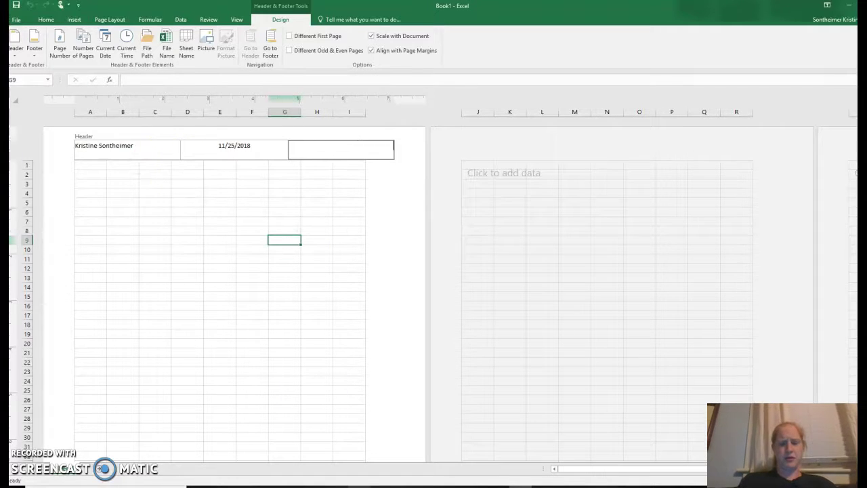
Return to the assignment document and review the Insert a Header step.
key("alt+Tab")
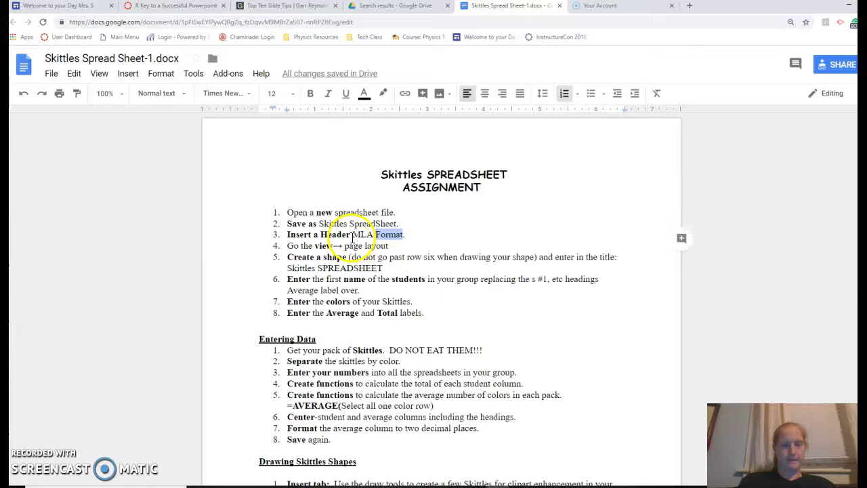
left_click(352, 234)
triple_click(353, 232)
left_click(353, 229)
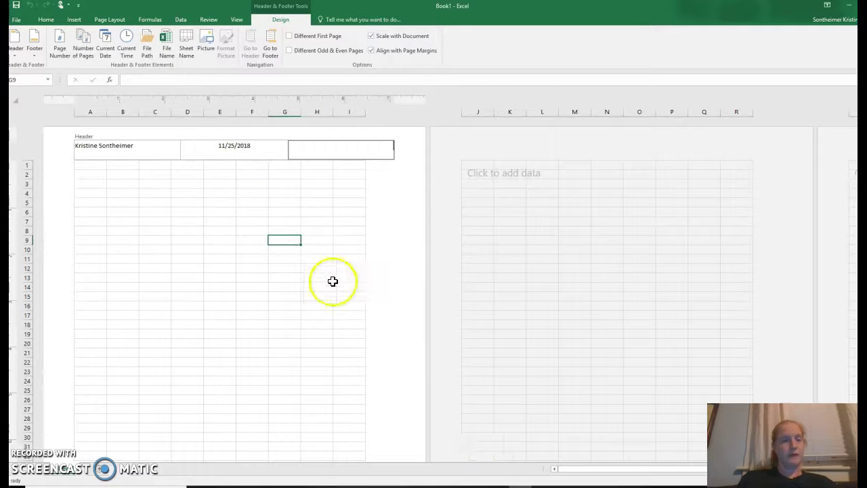
Delete the date from the centre header section.
left_click(225, 145)
triple_click(226, 146)
key("Delete")
Add the teacher's name, 11/25/2018 and Tech 130 - 4 as new lines in the left header.
left_click(156, 143)
left_click(157, 143)
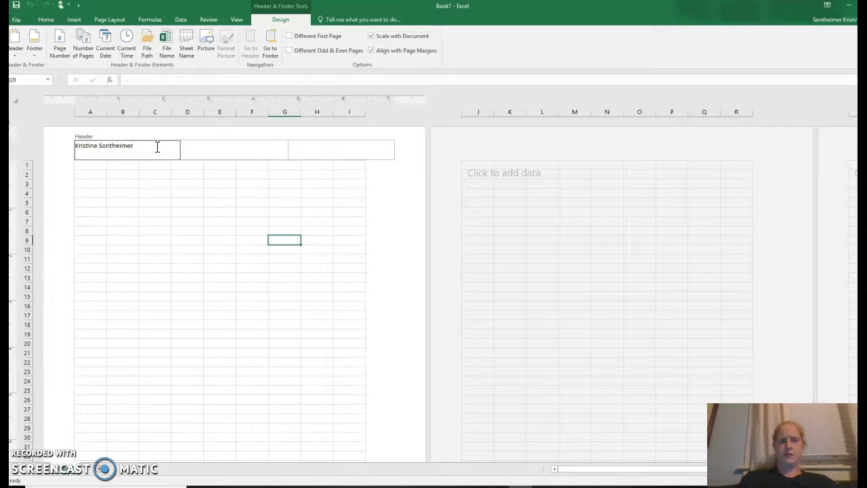
type("Mrs. Sontheimer")
key("Return")
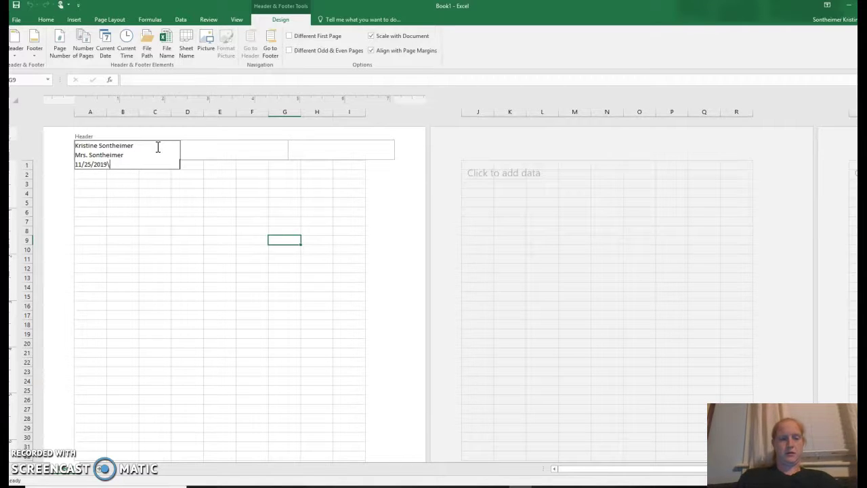
type("11/25/2018")
key("Return")
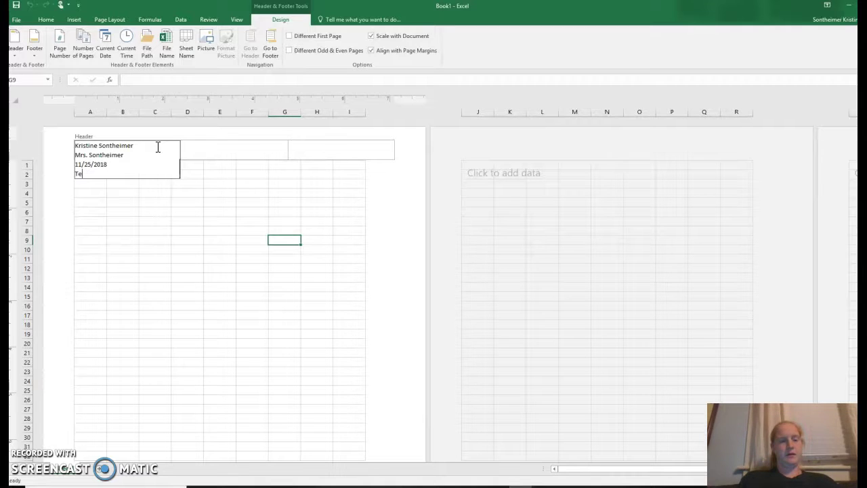
type("Tech 130 - 4")
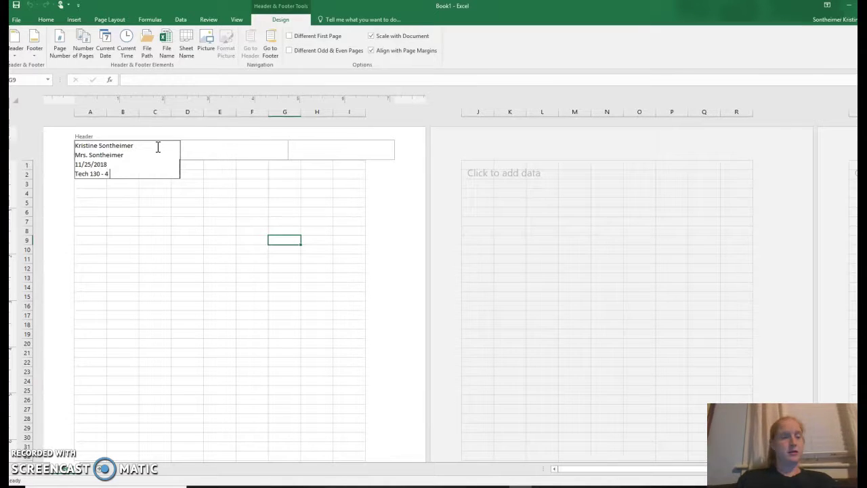
left_click(164, 181)
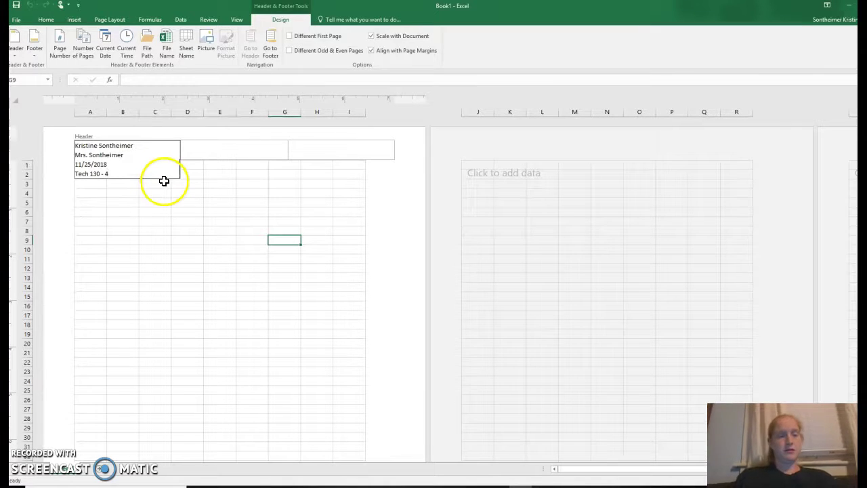
key("Tab")
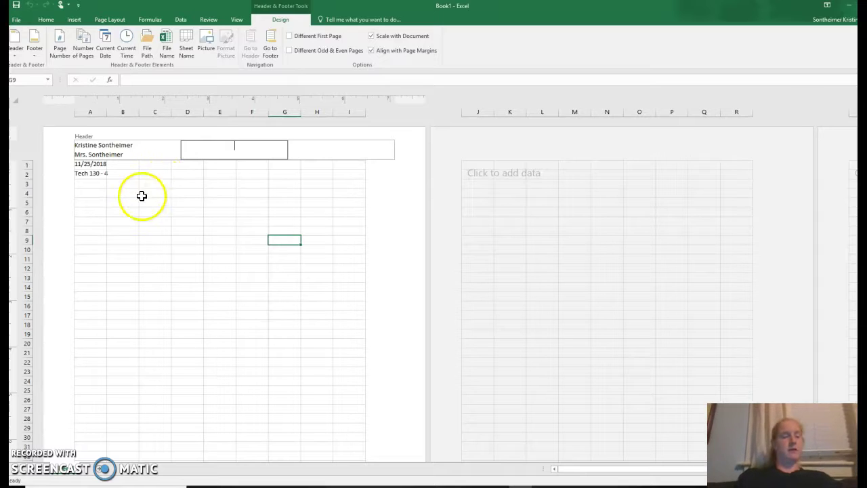
left_click(115, 191)
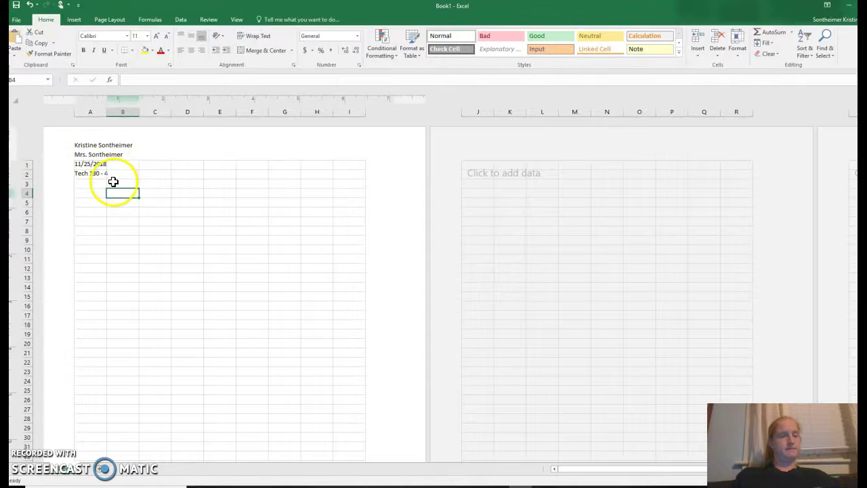
Move the 11/25/2018 and Tech 130 - 4 lines from the left header into the centre section.
left_click(103, 148)
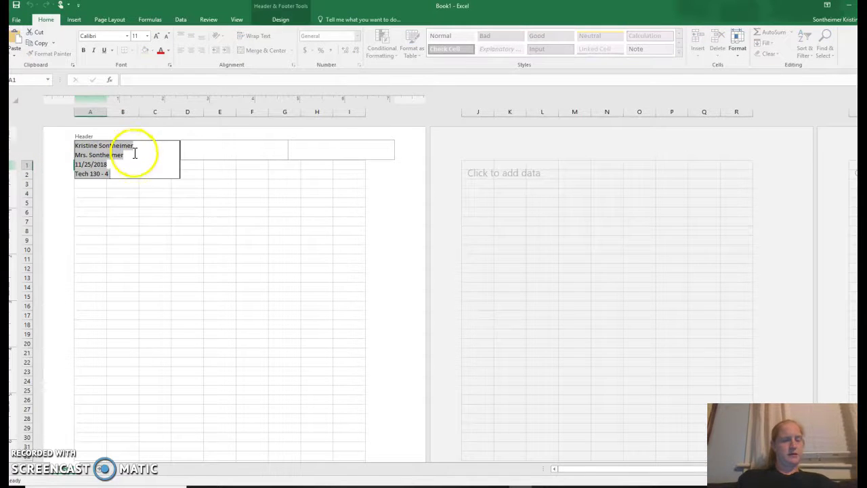
left_click_drag(124, 172, 89, 163)
key("ctrl+c")
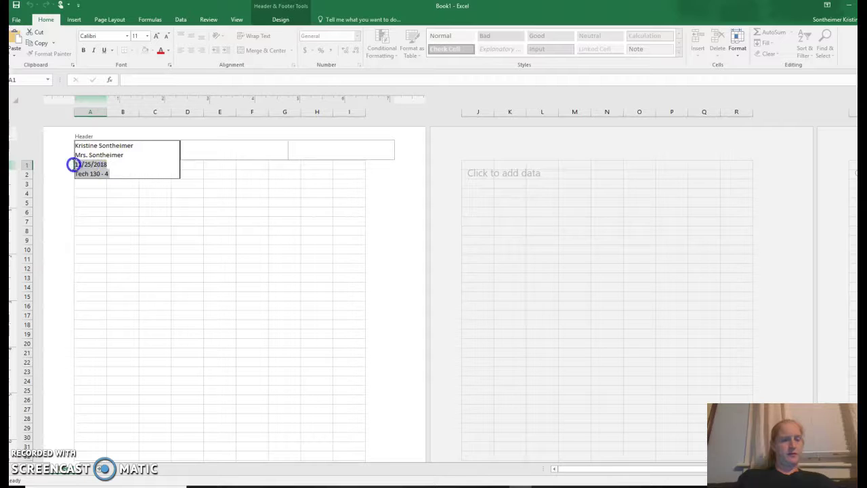
key("BackSpace")
left_click(216, 145)
key("ctrl+v")
left_click(117, 191)
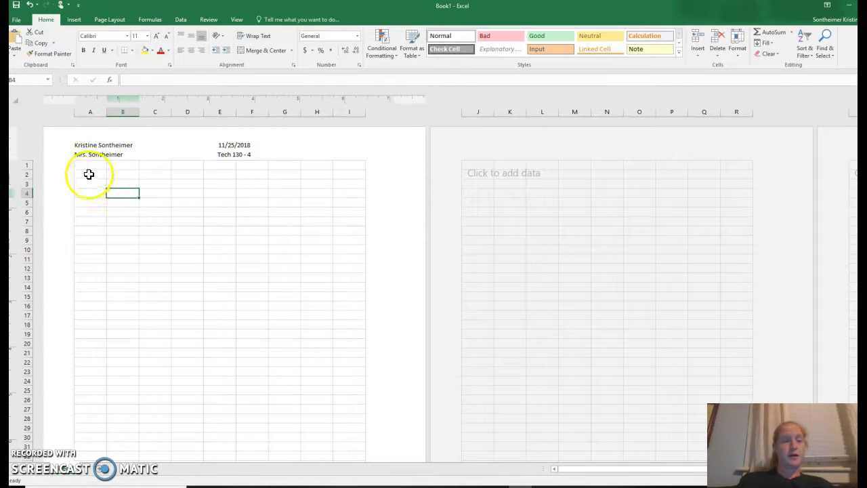
left_click(80, 221)
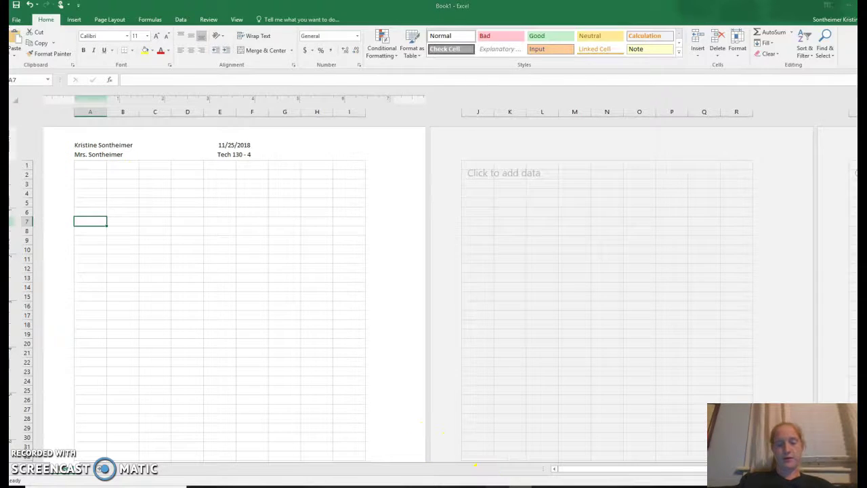
left_click(498, 474)
scroll(513, 429, "down", 7)
scroll(512, 429, "up", 4)
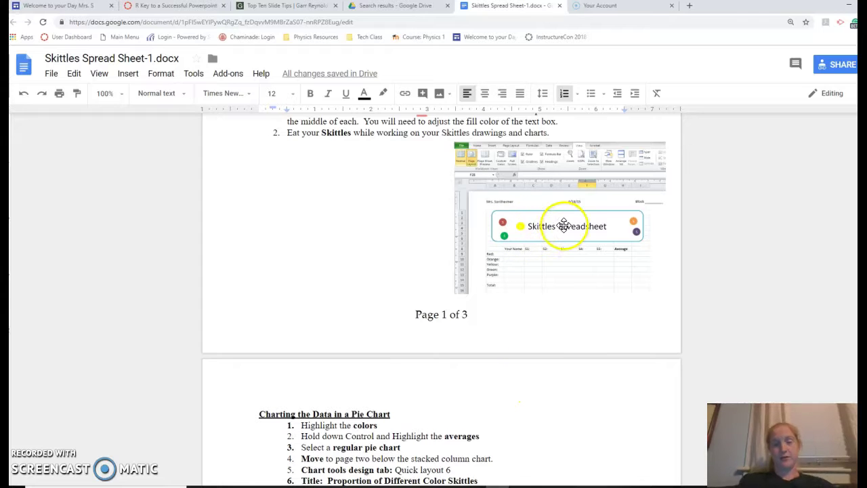
scroll(554, 262, "up", 3)
scroll(554, 262, "up", 1)
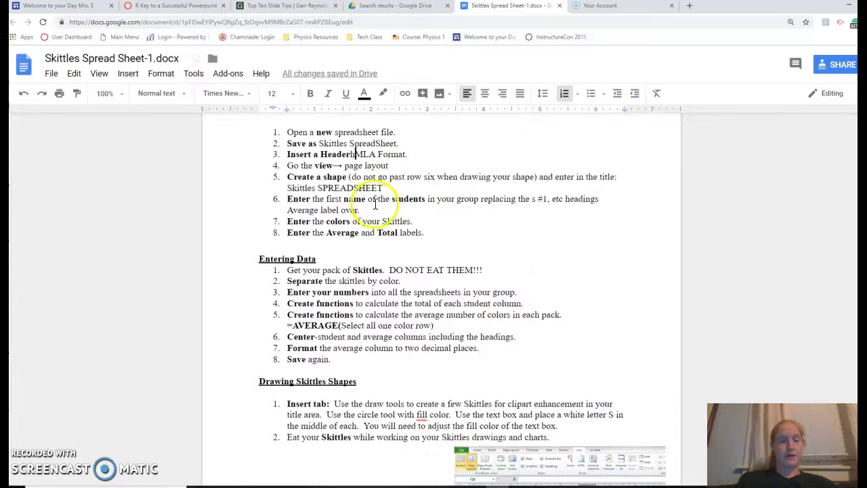
triple_click(289, 178)
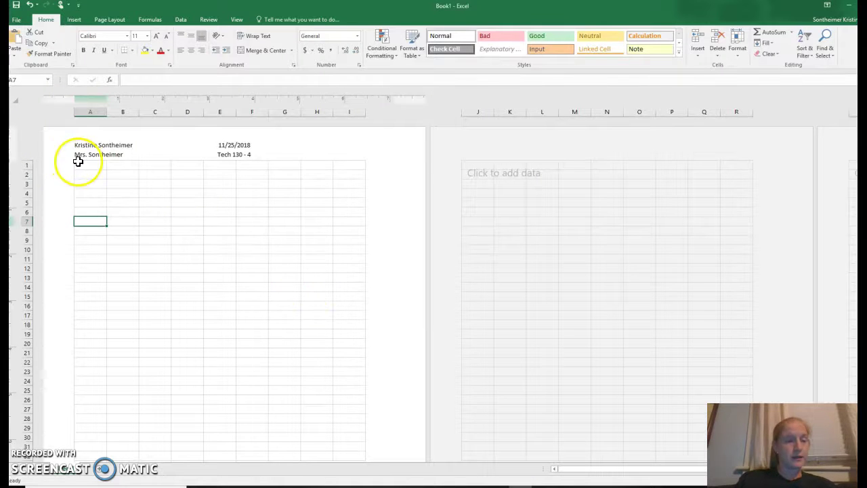
left_click(81, 165)
Insert a blue rounded rectangle spanning columns A to I over rows 1 to 5.
left_click(74, 20)
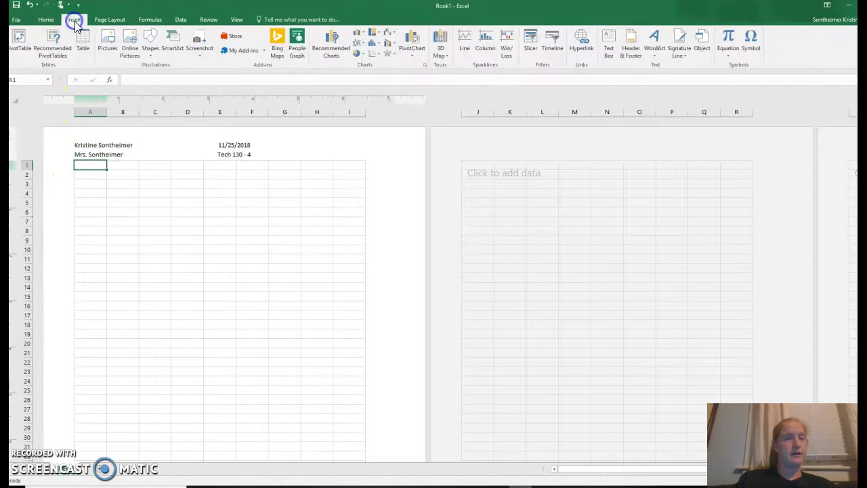
left_click(151, 41)
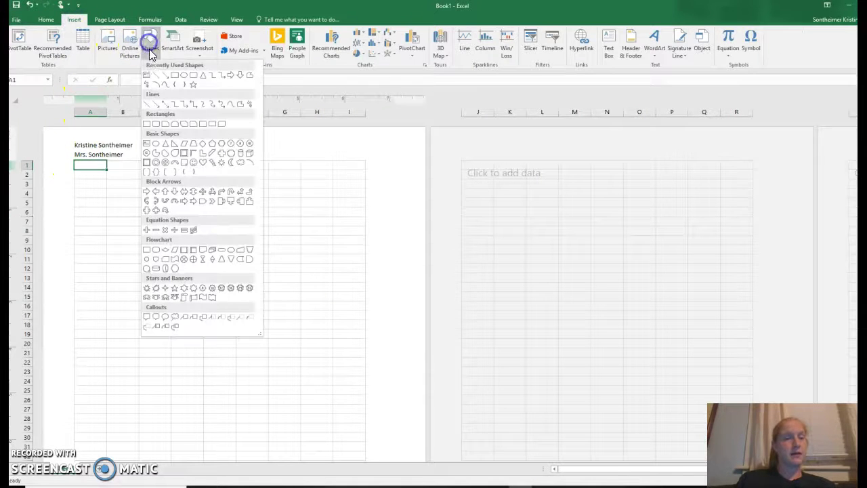
left_click(193, 76)
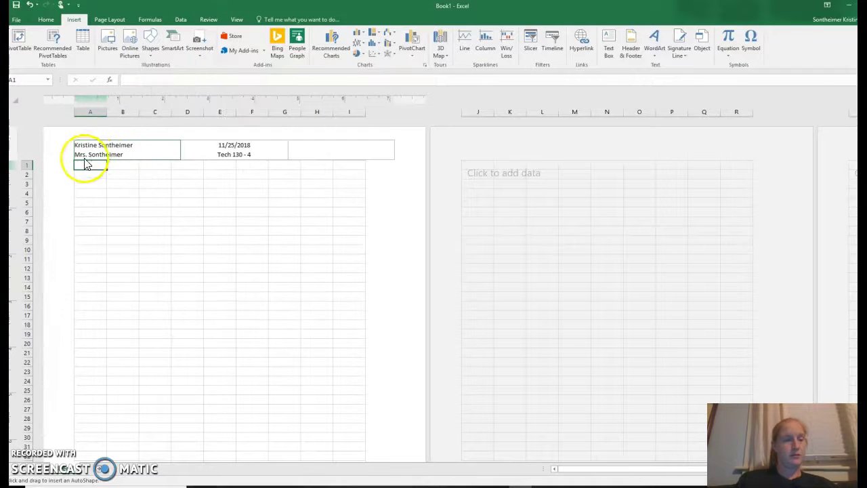
left_click_drag(75, 164, 362, 213)
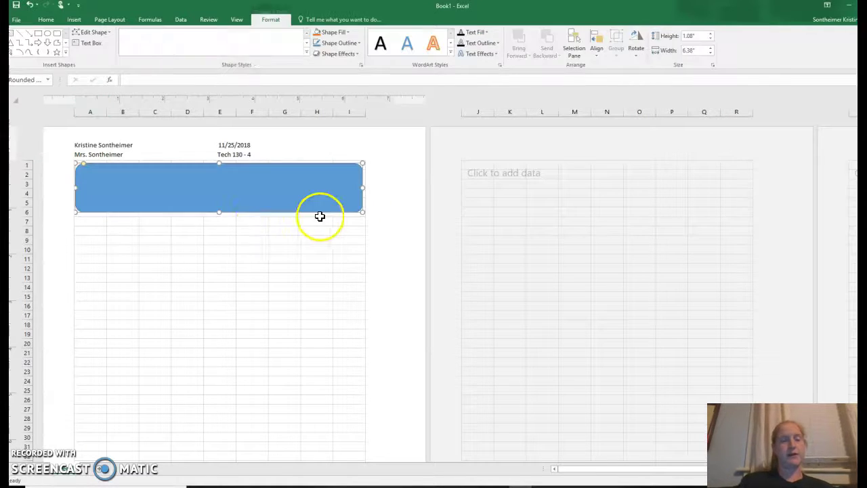
left_click(100, 223)
Enter five students' first names as headings across B7 to F7.
left_click(122, 221)
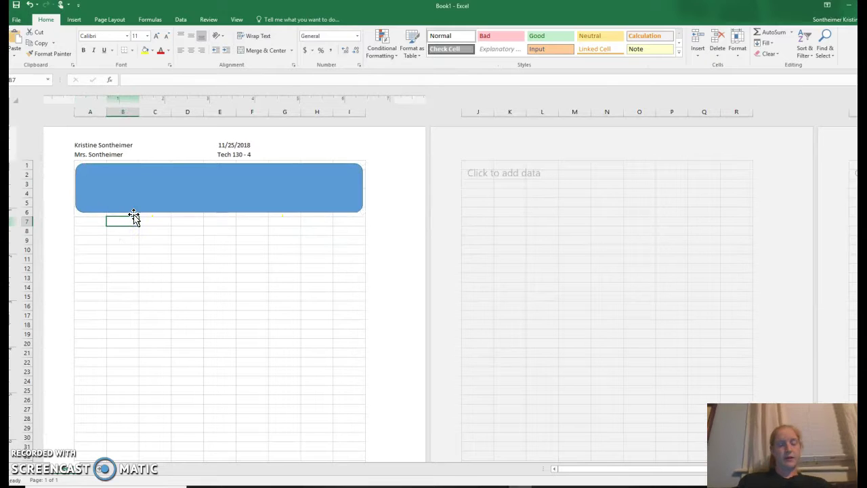
type("Kris")
key("Tab")
type("Sam")
key("Tab")
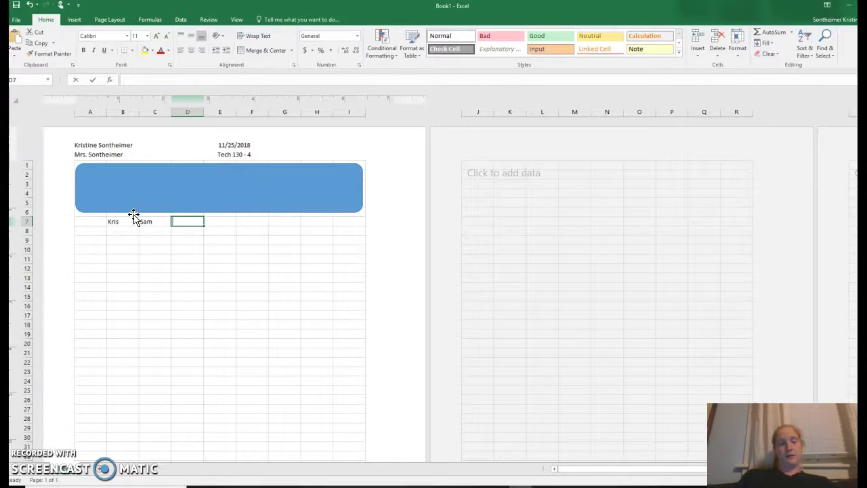
type("Bob")
key("Tab")
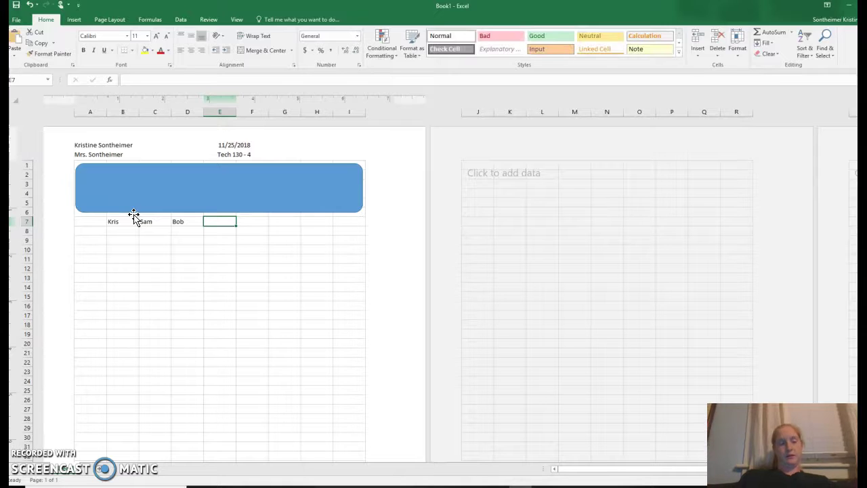
type("Geor")
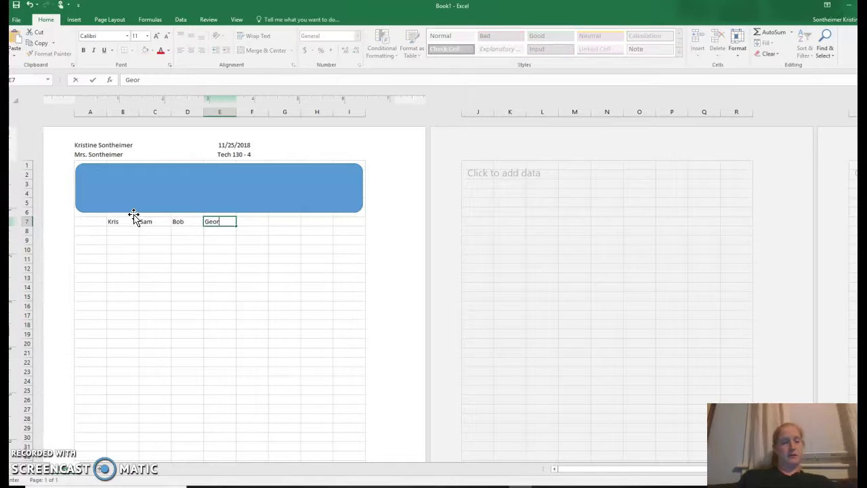
key("Tab")
type("Gerald")
left_click(154, 221)
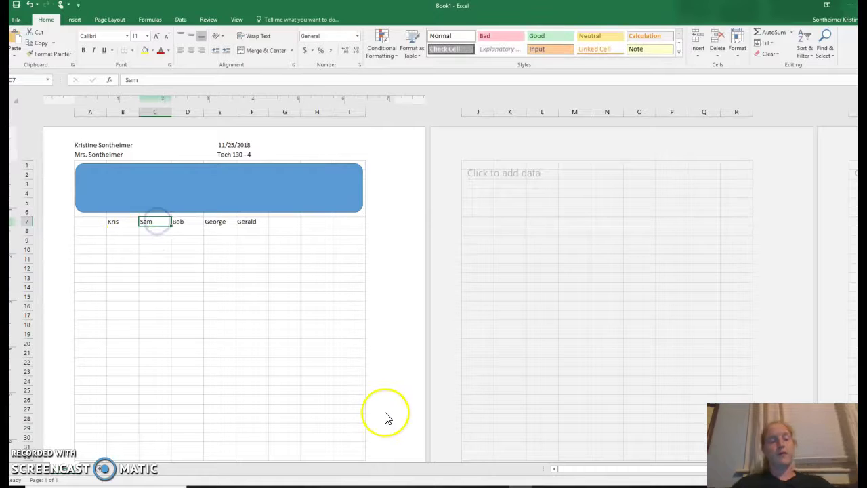
key("Down")
key("Up")
key("Right")
key("Right")
key("Right")
key("Right")
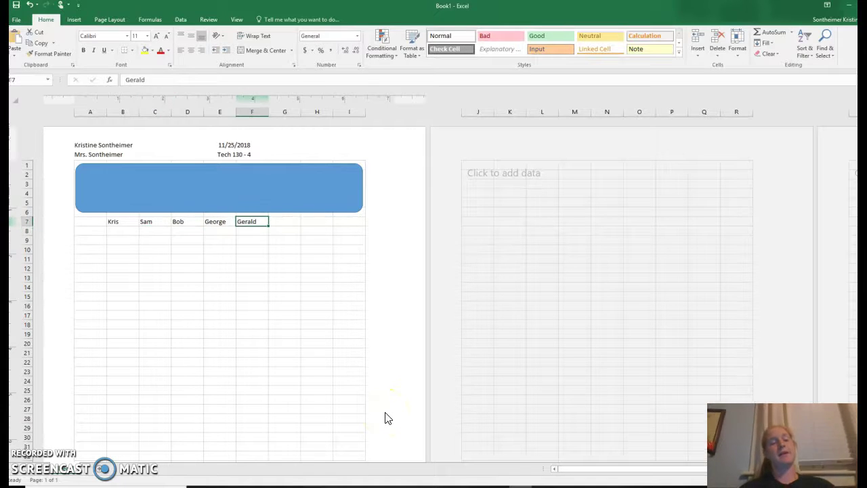
key("Left")
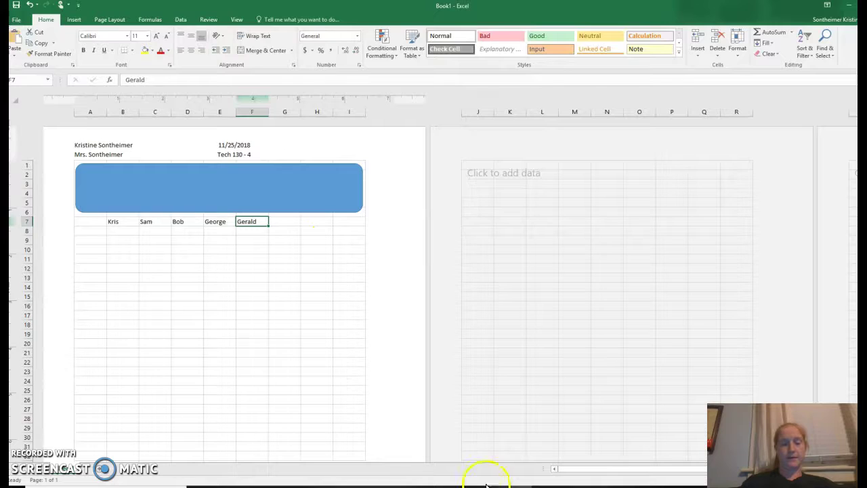
Check the instructions document in Chrome, then return to Excel.
key("alt+Tab")
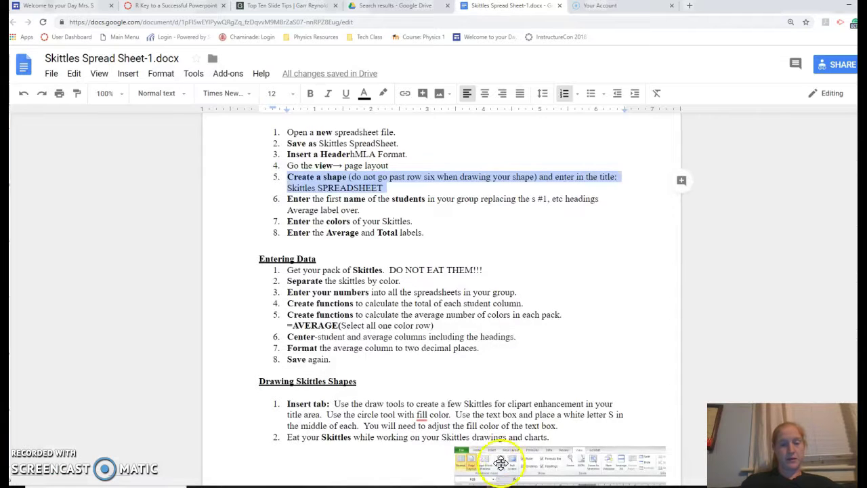
scroll(499, 441, "down", 10)
scroll(499, 443, "up", 1)
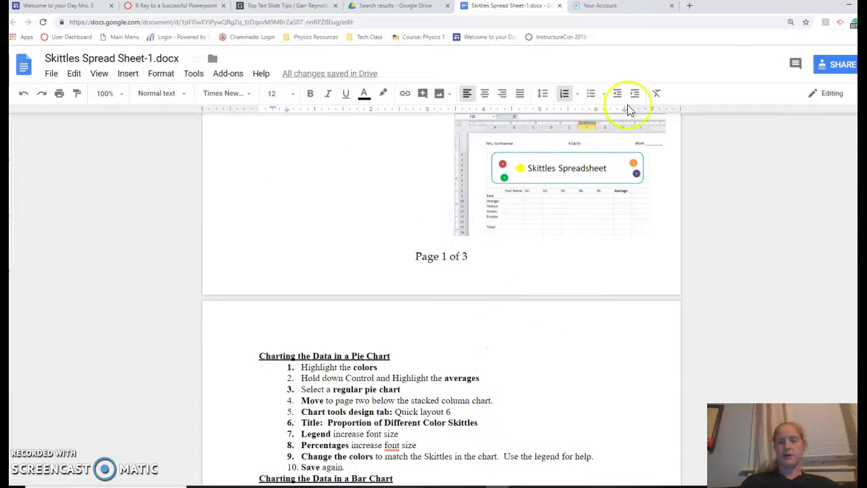
left_click(827, 15)
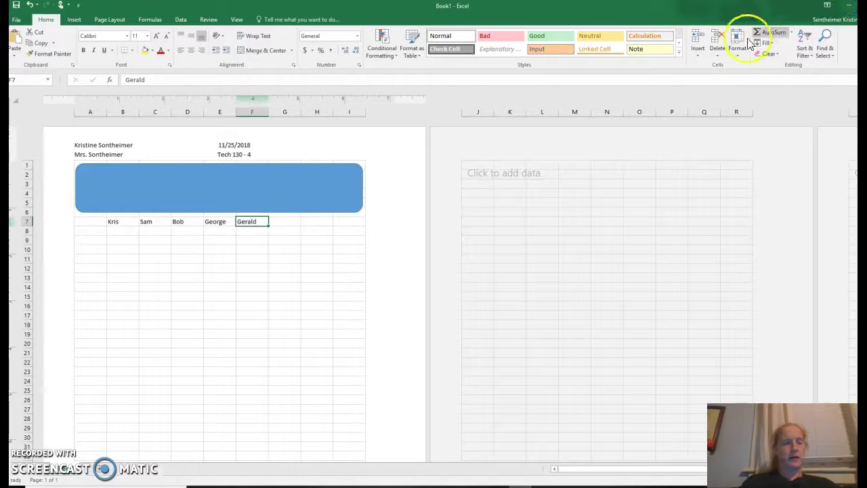
Replace the B7 heading with YOUR NAME.
left_click(119, 222)
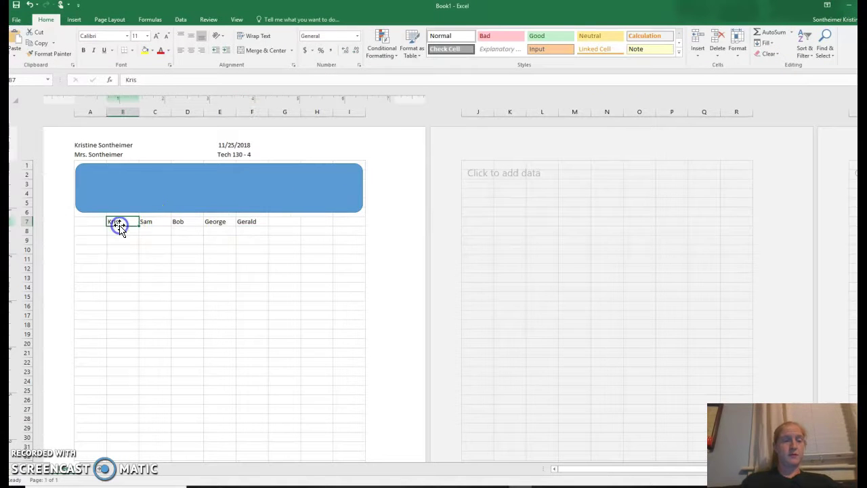
type("YOUR NAME")
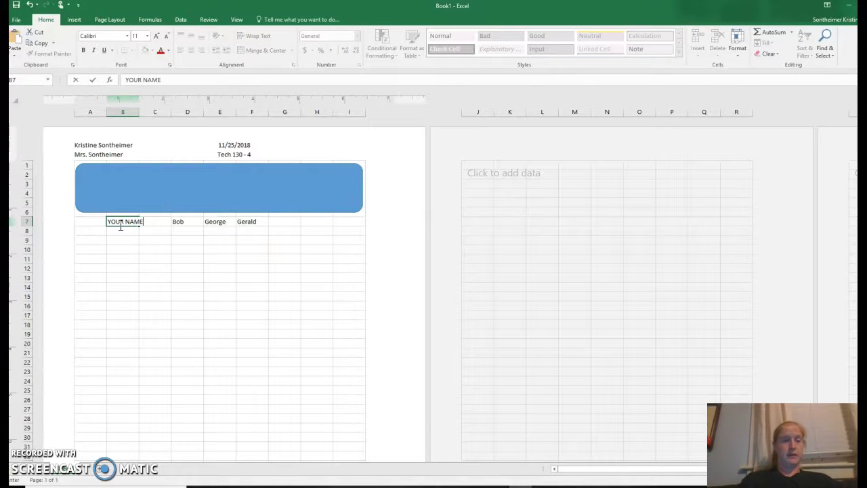
key("Tab")
type("Sam")
key("Tab")
key("Tab")
key("Tab")
key("Tab")
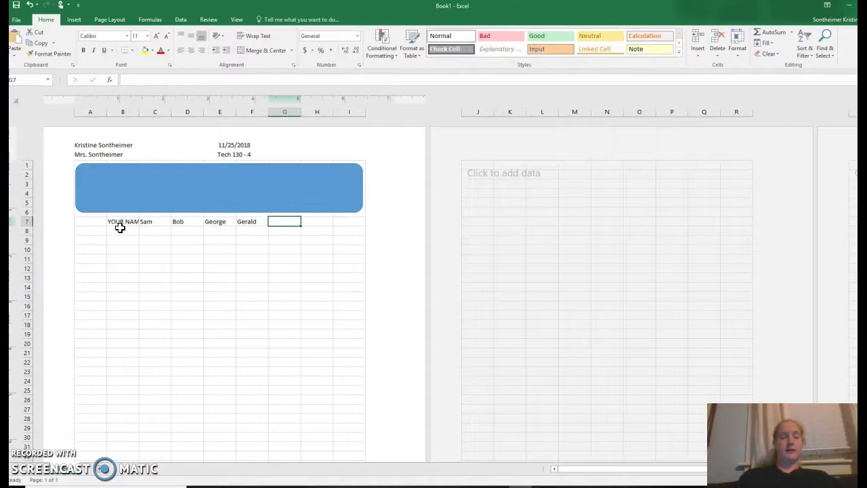
List Red, Orange, Yellow, Green and Purple down cells A8 to A12.
left_click(88, 232)
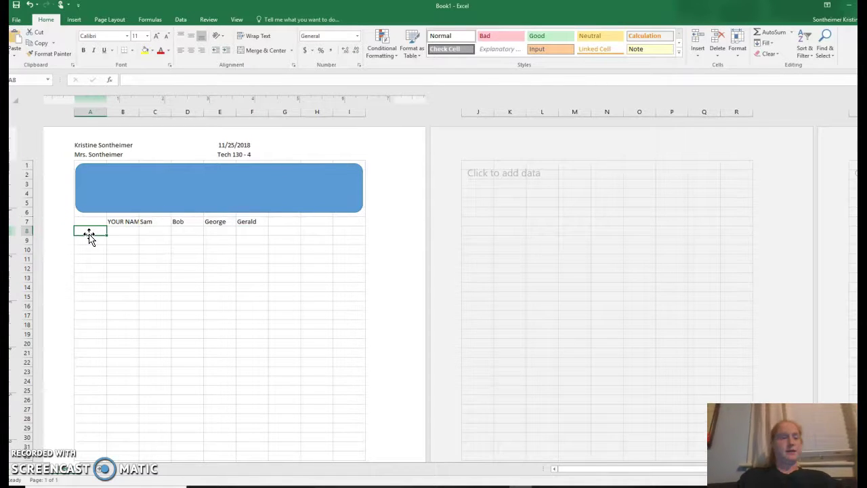
type("Red")
key("Return")
type("Orange")
key("Return")
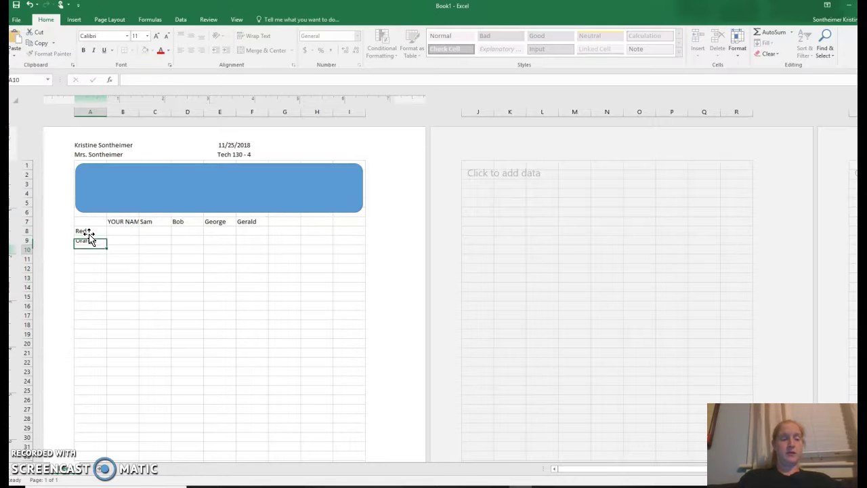
type("Yellow")
key("Return")
type("Green")
key("Return")
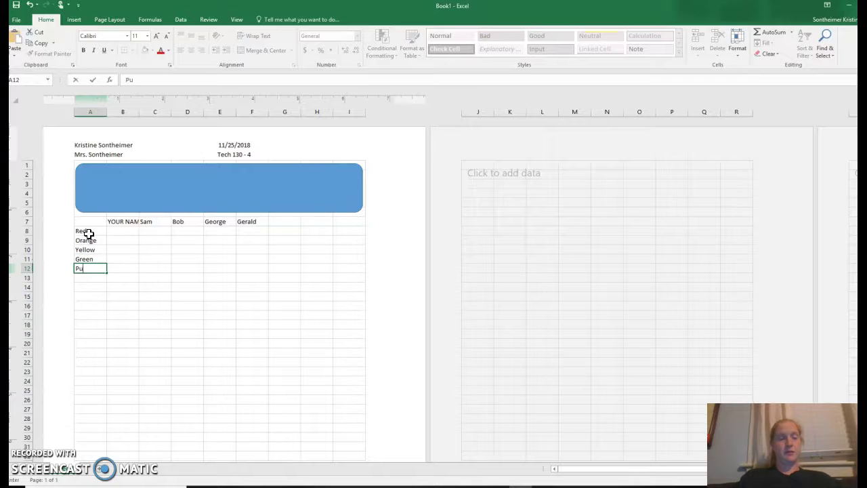
key("Return")
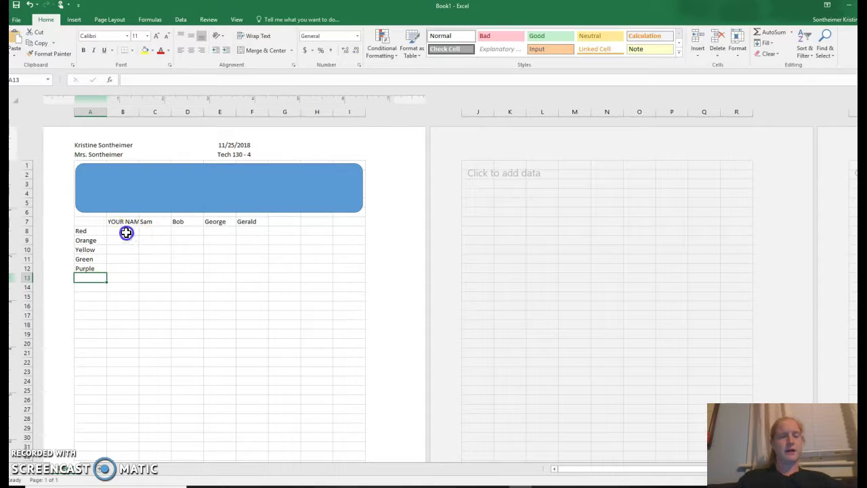
Enter the colour counts 12, 13, 4, 8 and 17 down B8 to B12.
left_click(126, 232)
type("12")
key("Return")
type("132")
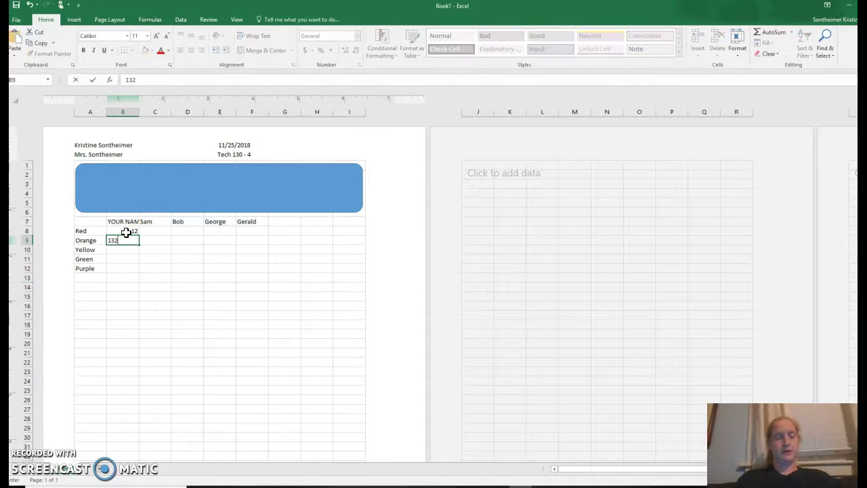
key("Return")
type("4")
key("Return")
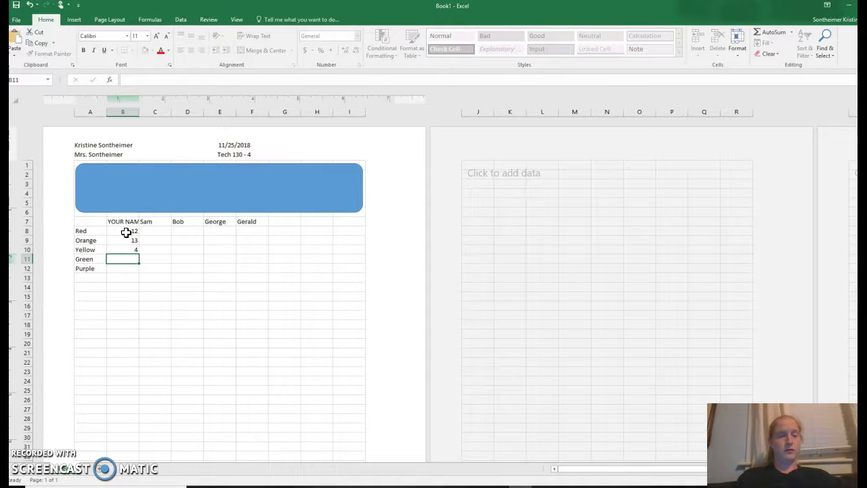
type("8")
key("Return")
type("17")
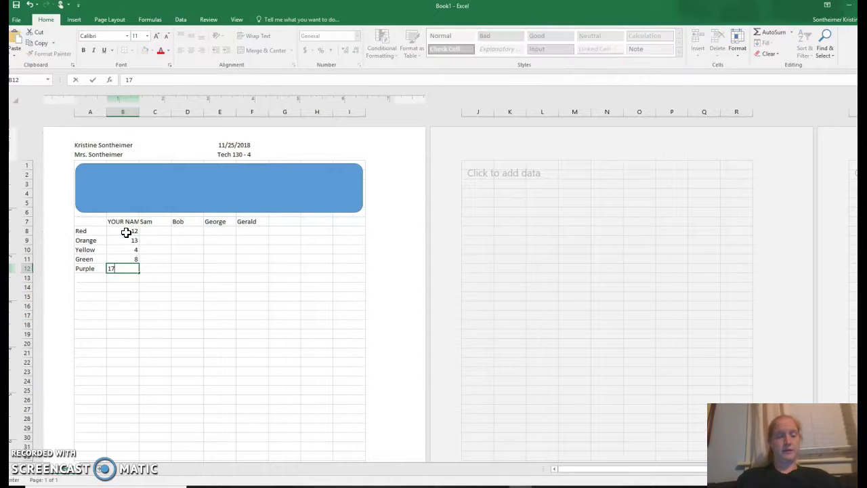
key("Return")
Fill each colour's count across its row to Gerald's column F.
left_click(152, 232)
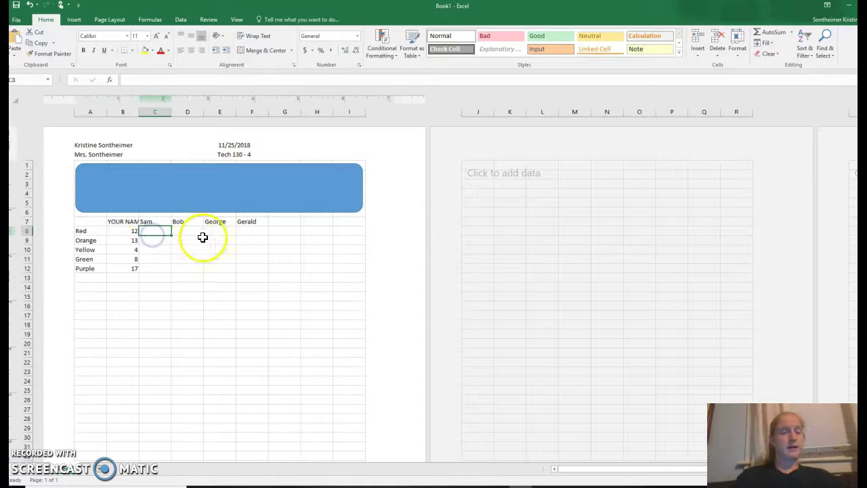
left_click(130, 232)
left_click_drag(139, 235, 265, 232)
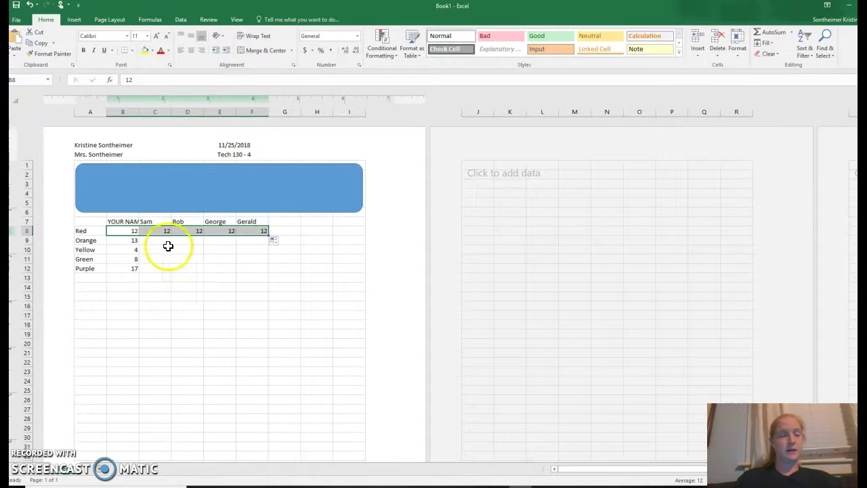
left_click(131, 240)
left_click_drag(139, 247, 271, 247)
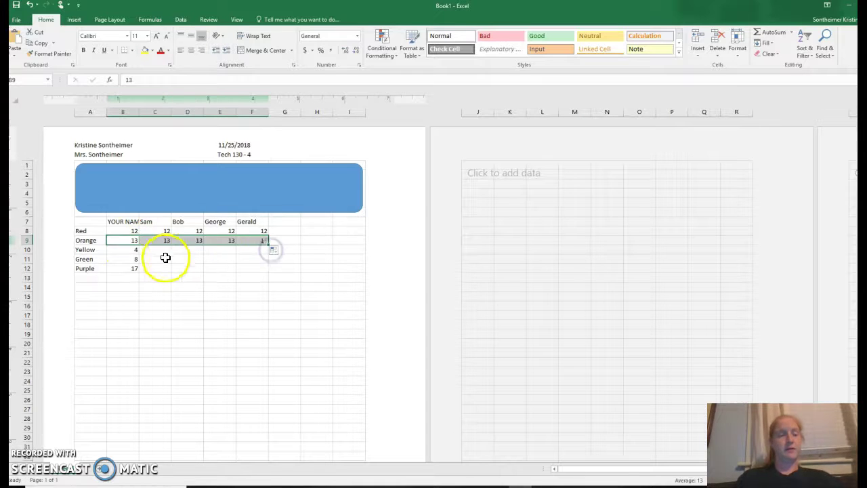
left_click(133, 250)
left_click_drag(139, 253, 261, 252)
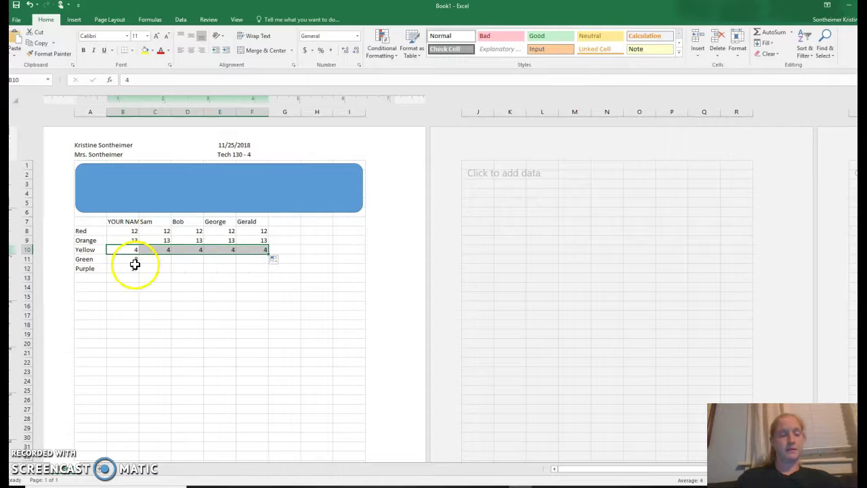
left_click(134, 263)
left_click_drag(138, 263, 262, 262)
left_click(134, 269)
left_click_drag(138, 272, 267, 268)
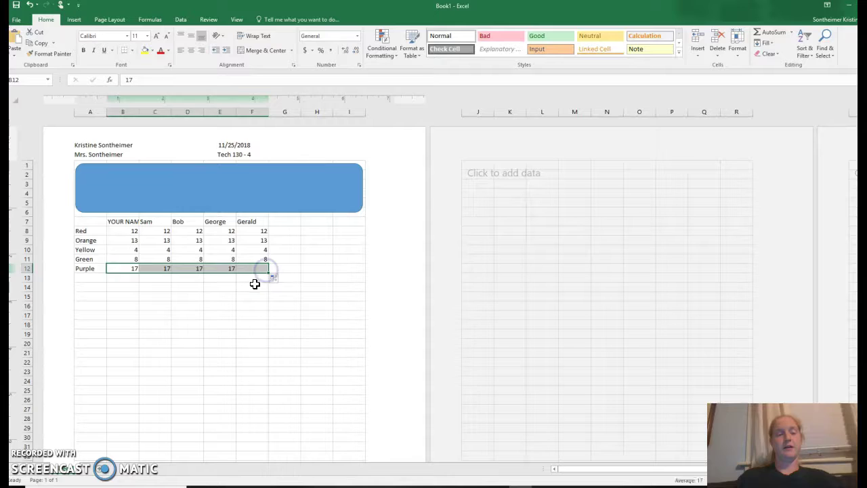
left_click(254, 285)
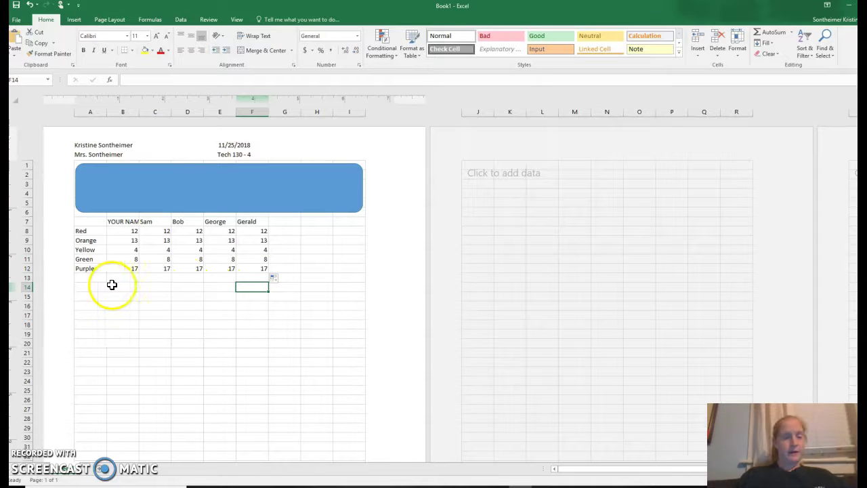
Label A14 Total Skittles and enter =SUM(B8:B12) in B14, giving 54.
left_click(89, 291)
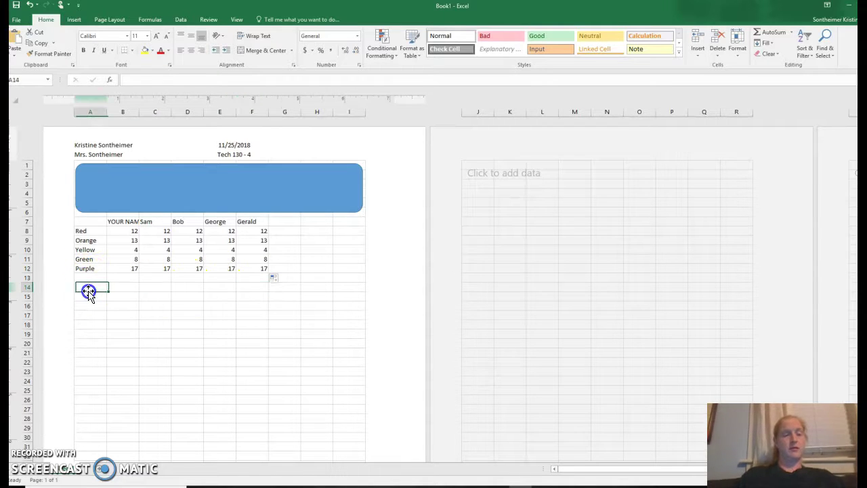
type("Total Skittles")
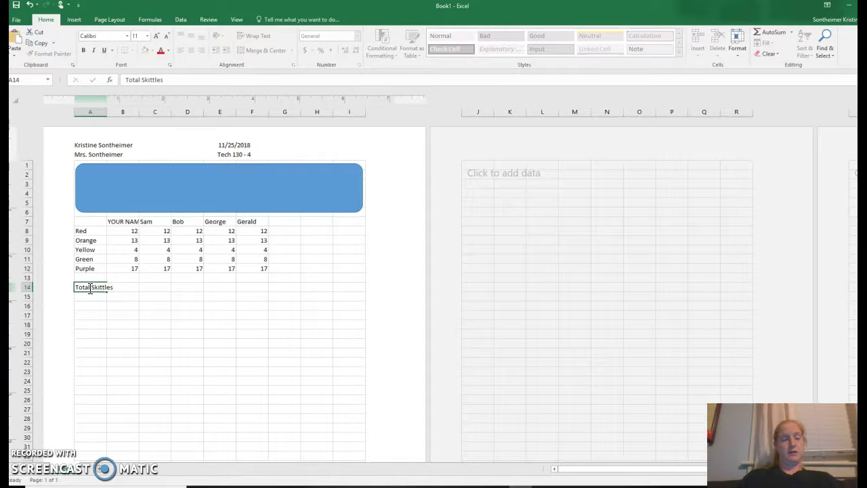
key("Tab")
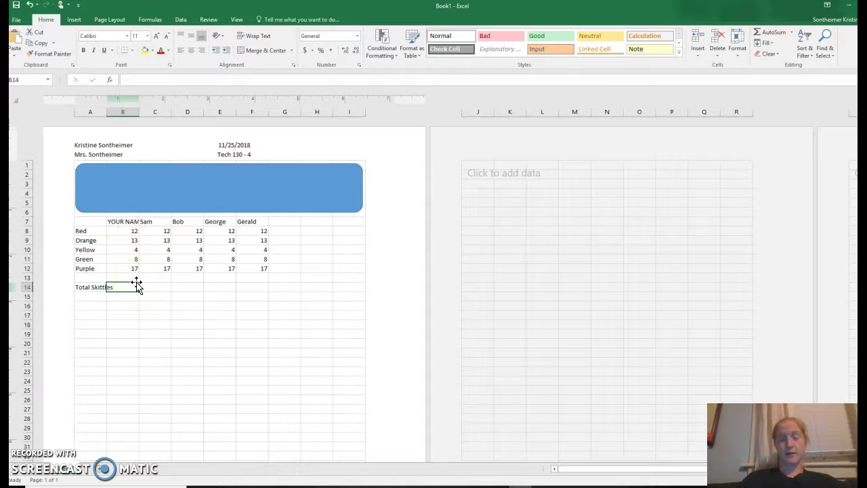
type("=sum")
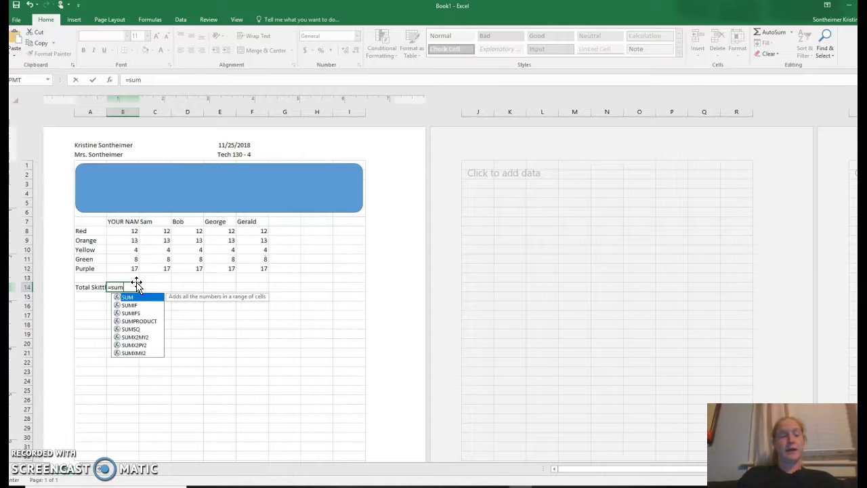
type("(")
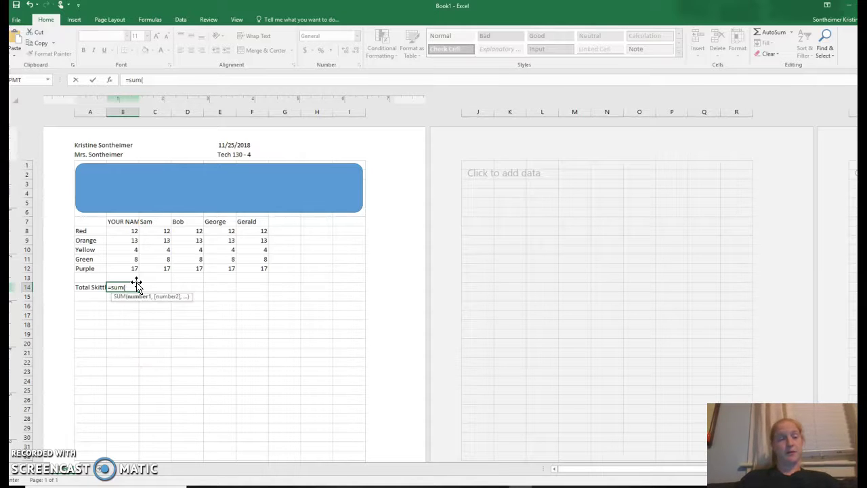
left_click_drag(132, 231, 133, 272)
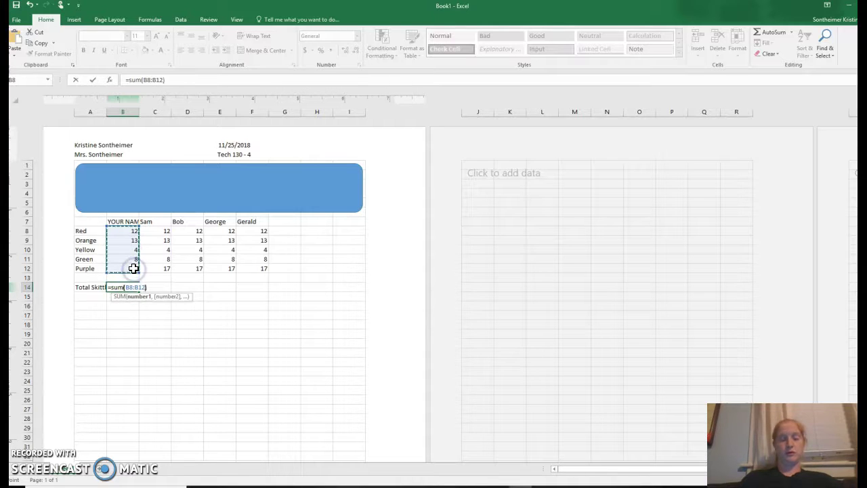
key("Return")
Reselect the 54 total in cell B14.
left_click(135, 287)
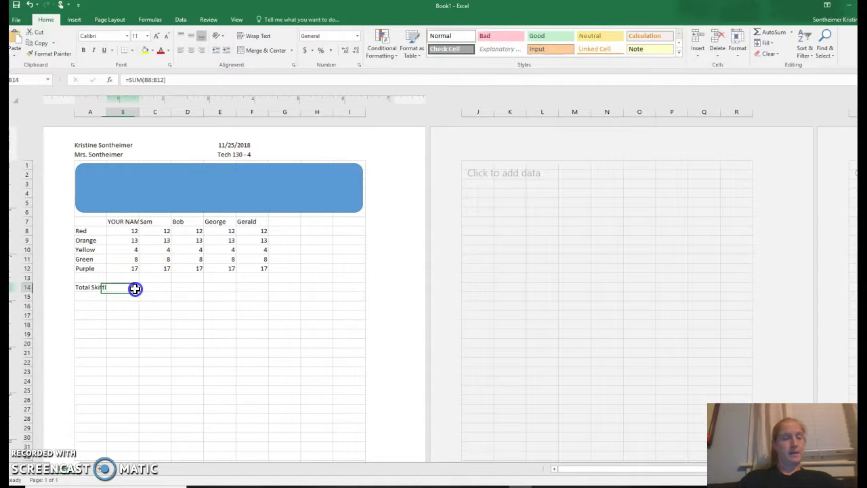
left_click(128, 285)
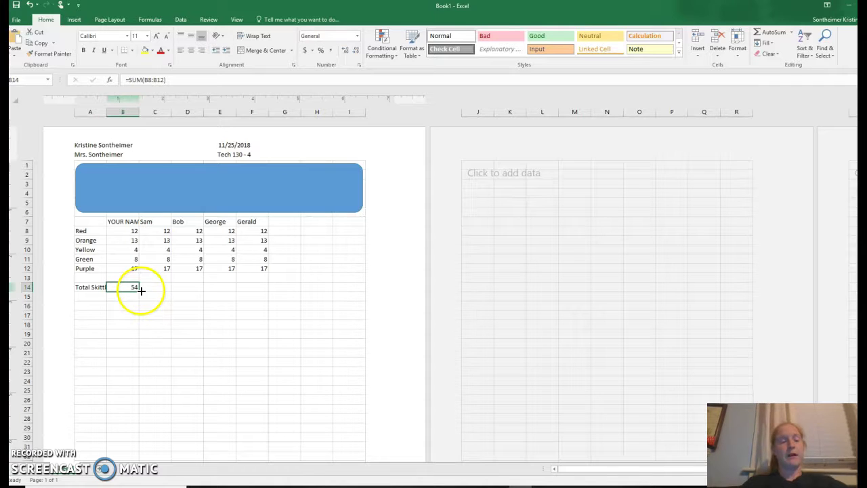
left_click(133, 296)
left_click(133, 287)
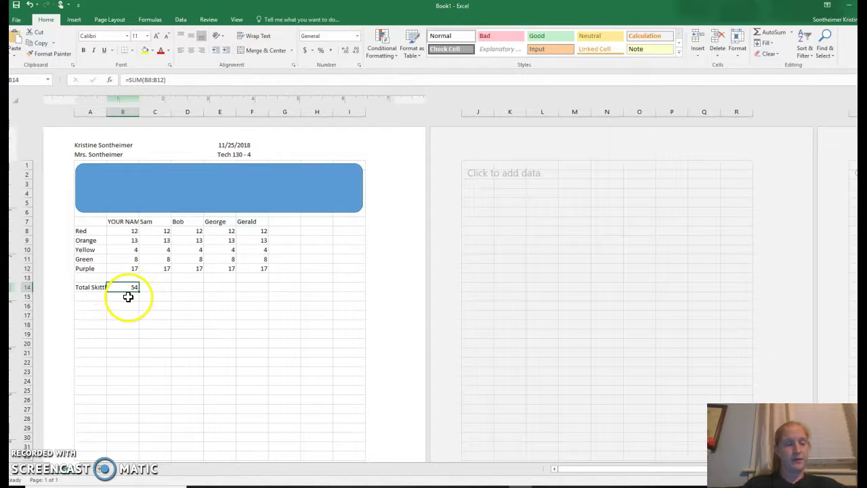
Fill the B14 sum formula right to F14 so every column totals 54.
scroll(122, 295, "up", 5, "ctrl")
scroll(128, 297, "up", 3, "ctrl")
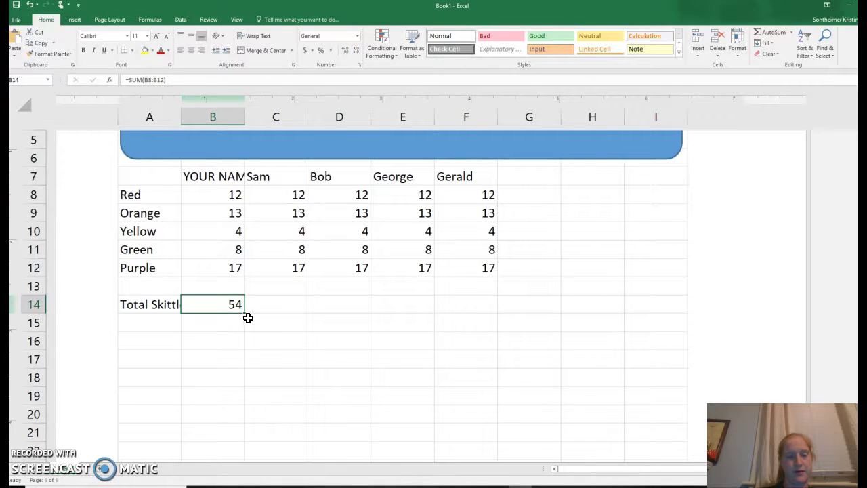
left_click_drag(245, 314, 474, 297)
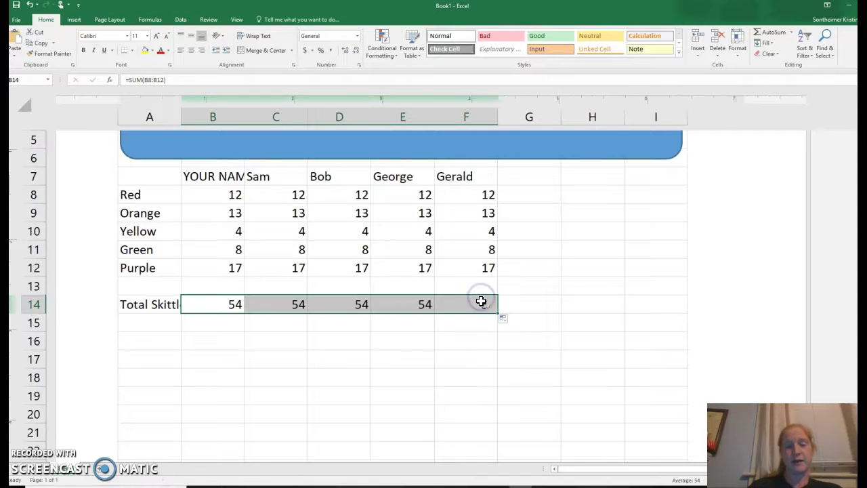
left_click(299, 217)
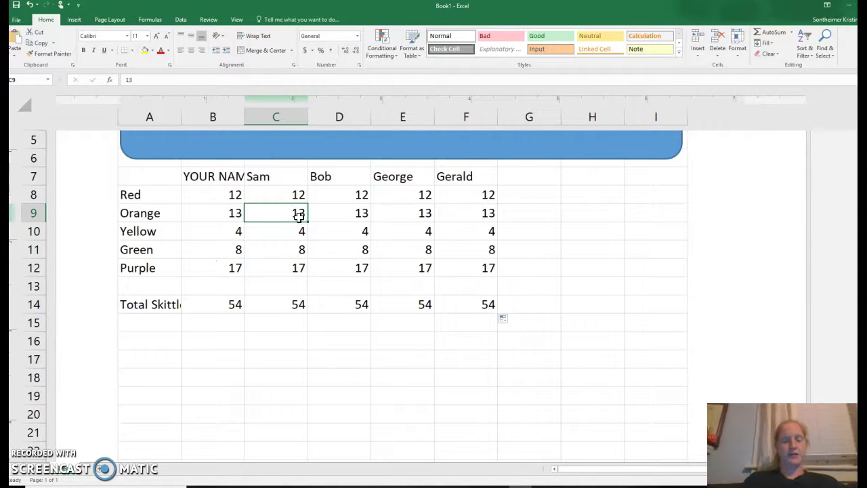
Change Sam's Orange count in C9 to 10 and check the =SUM(C8:C12) total.
type("10")
key("Return")
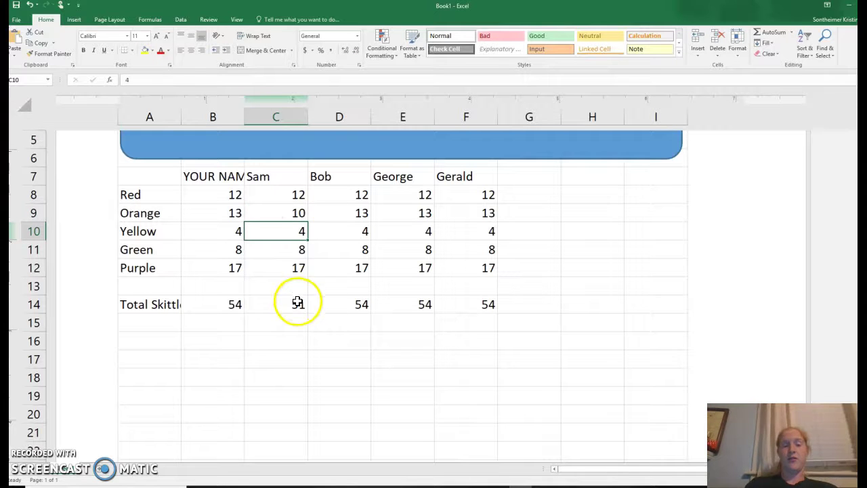
left_click(298, 302)
left_click(300, 314)
left_click(300, 306)
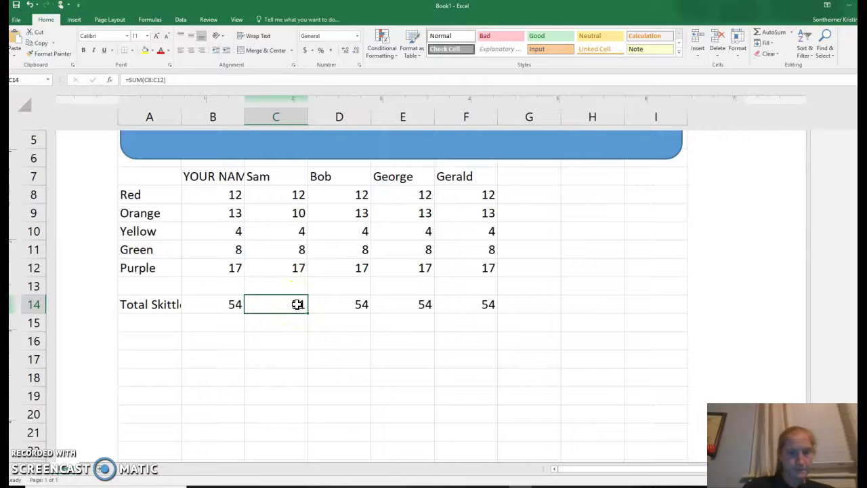
Move below the totals, cancel the edit, and select the first column's total.
left_click(291, 336)
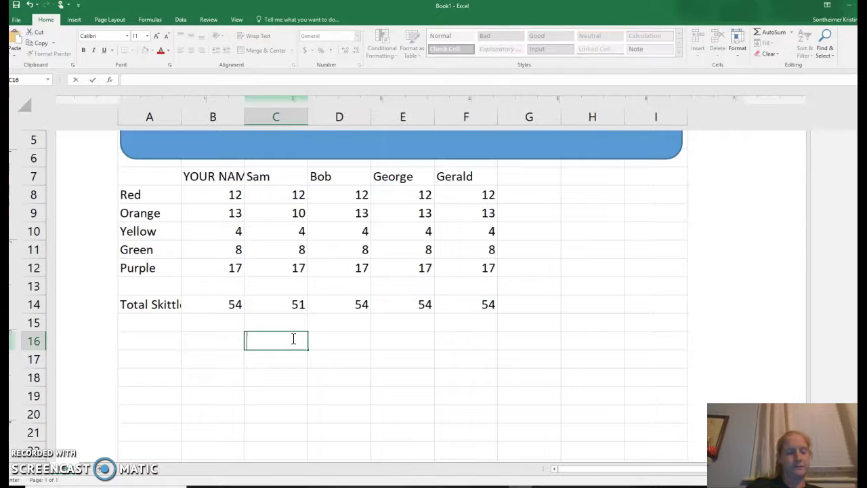
key("Escape")
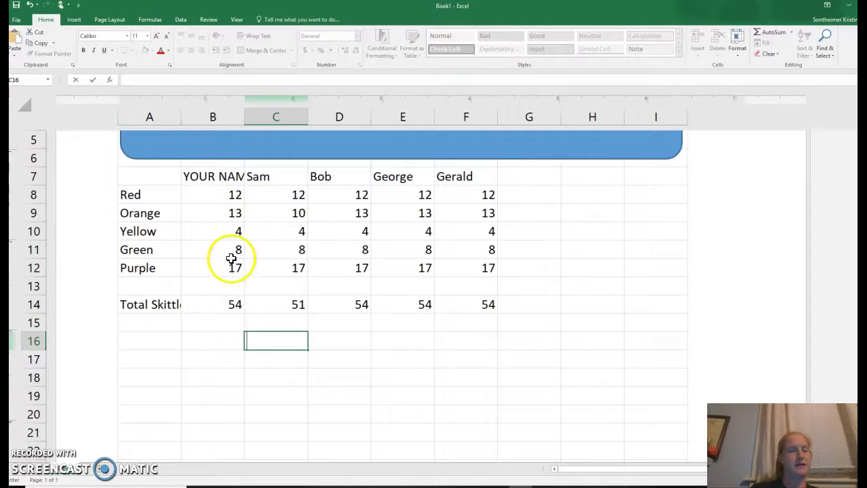
left_click_drag(227, 305, 244, 305)
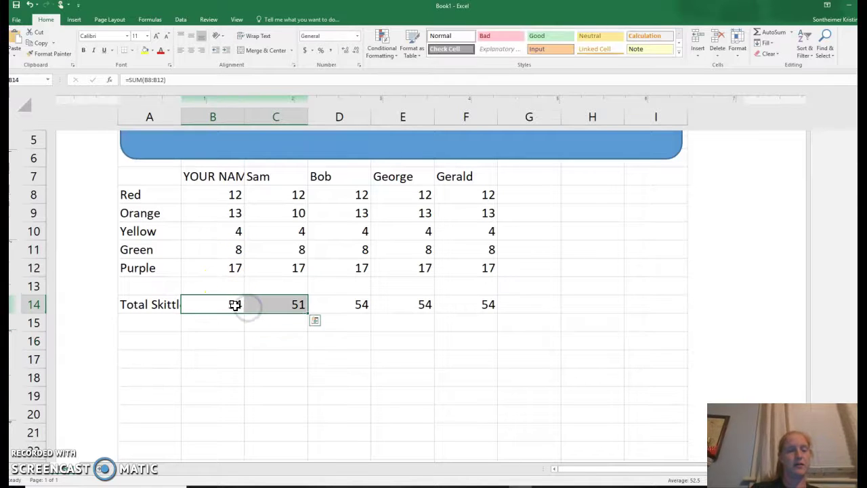
Inspect the SUM formula behind B14's total and step through the other totals.
left_click(233, 305)
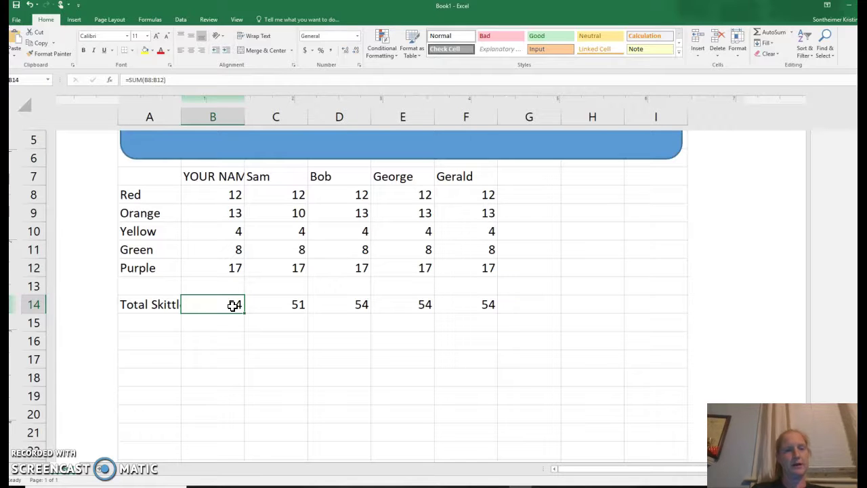
left_click(104, 50)
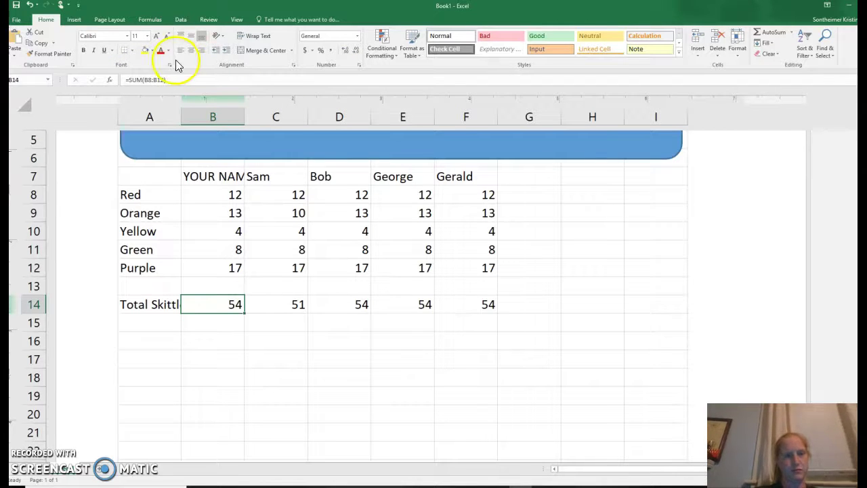
left_click(173, 83)
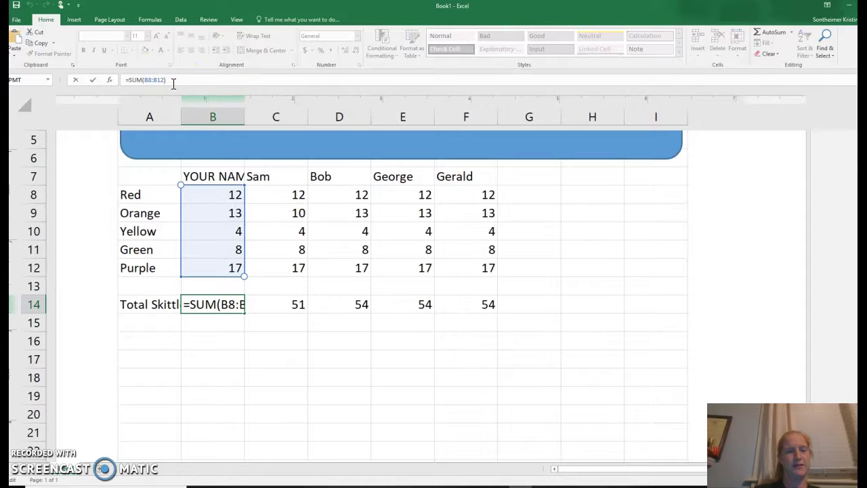
left_click(217, 215)
left_click(229, 303)
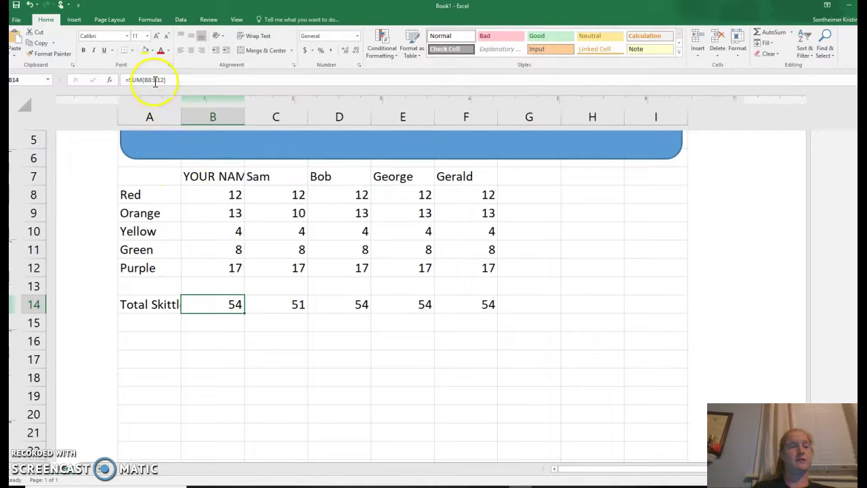
key("Right")
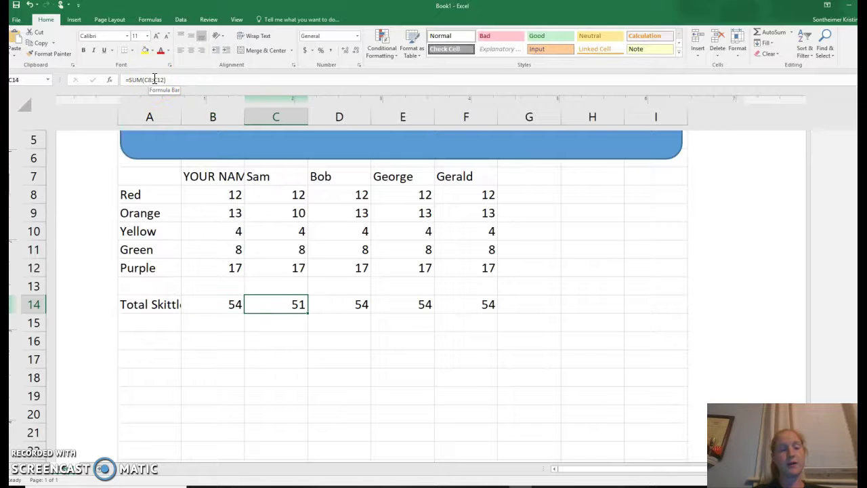
key("Right")
key("Right")
key("Right")
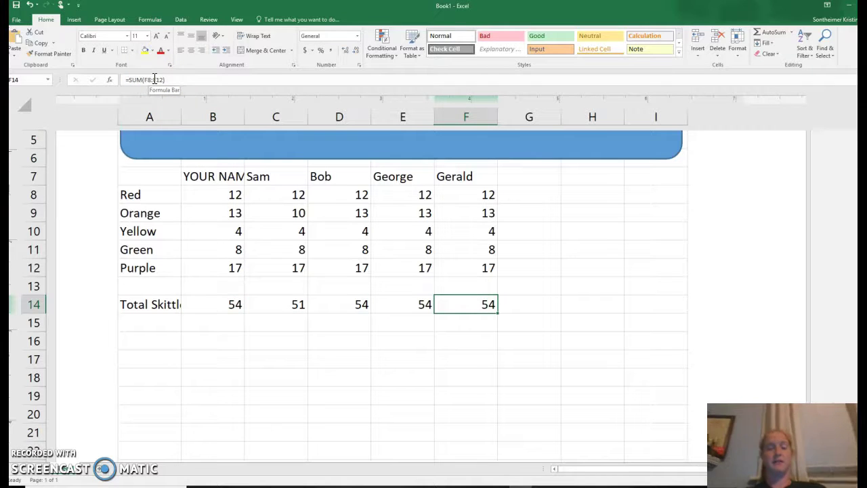
Enter Bob's Yellow as 3 in D10 and the Green counts 15 in D11 and 3 in E11.
left_click(340, 232)
type("3")
key("Return")
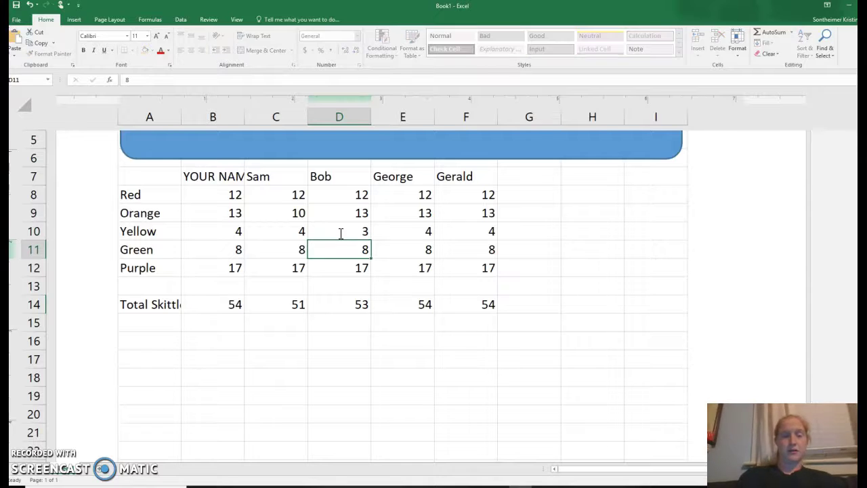
type("15")
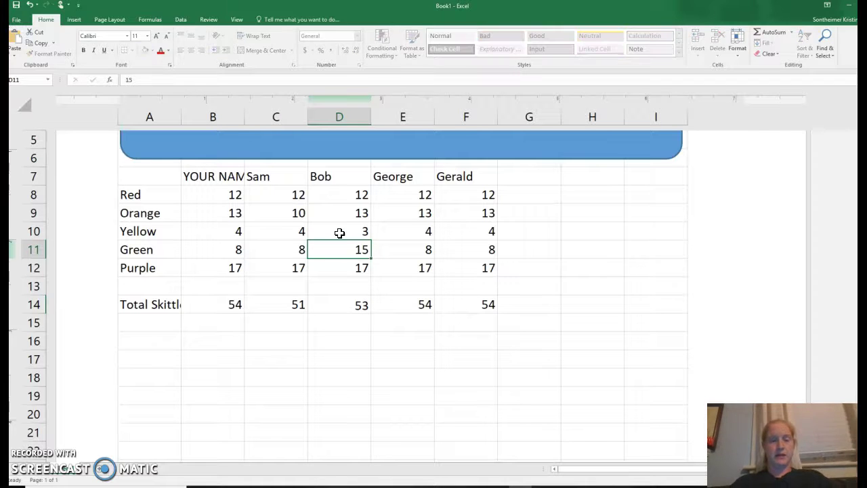
key("Tab")
type("3")
key("Tab")
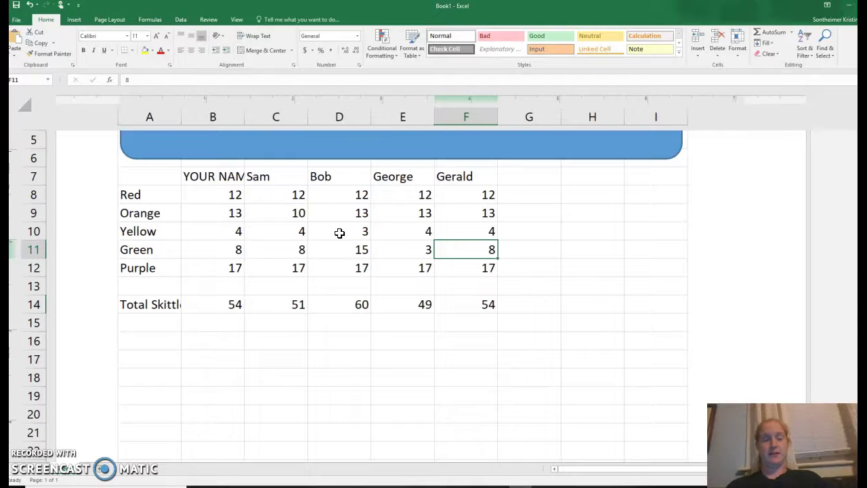
Move back to the Green row and briefly check the Google Docs instructions.
key("Down")
key("Down")
key("Down")
key("Up")
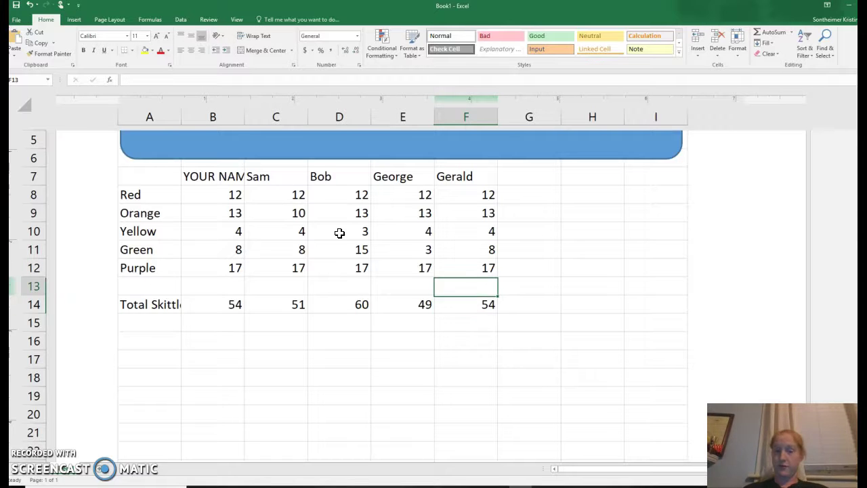
key("Up")
key("Up")
key("alt+Tab")
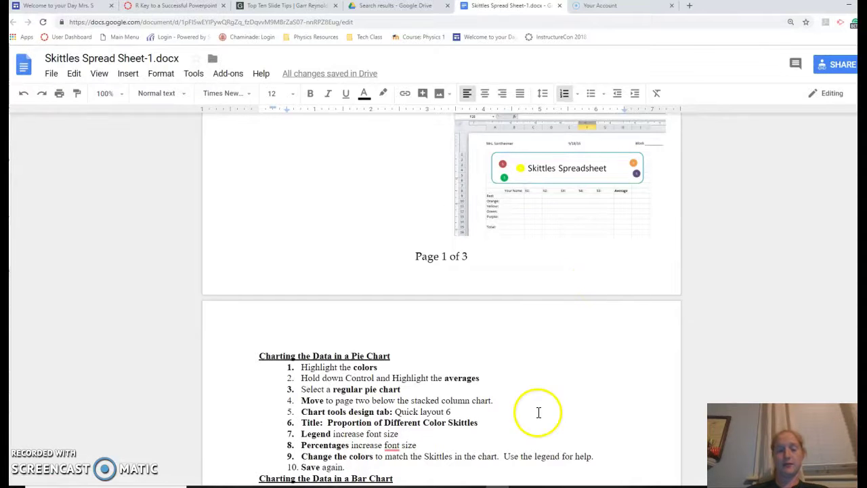
key("alt+Tab")
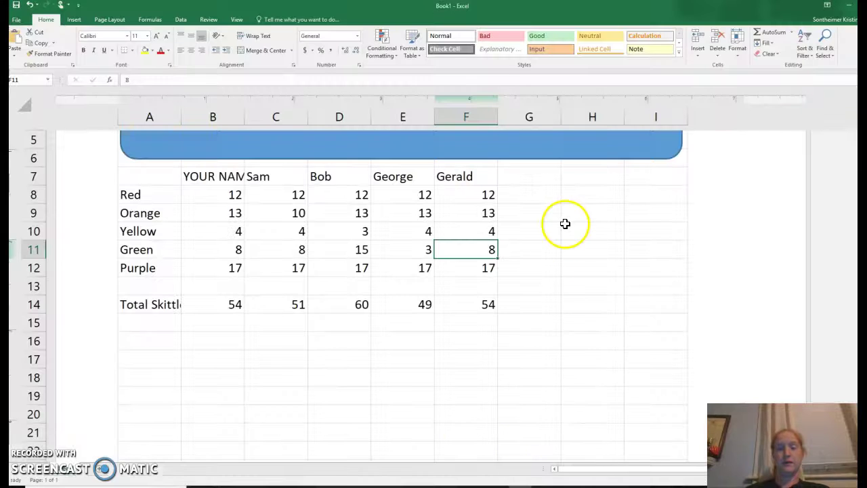
Add the heading Average in cell H7.
left_click(571, 181)
type("Average")
key("Return")
Enter =AVERAGE(B8:F8) in H8 so the Red row average shows 12.
type("=")
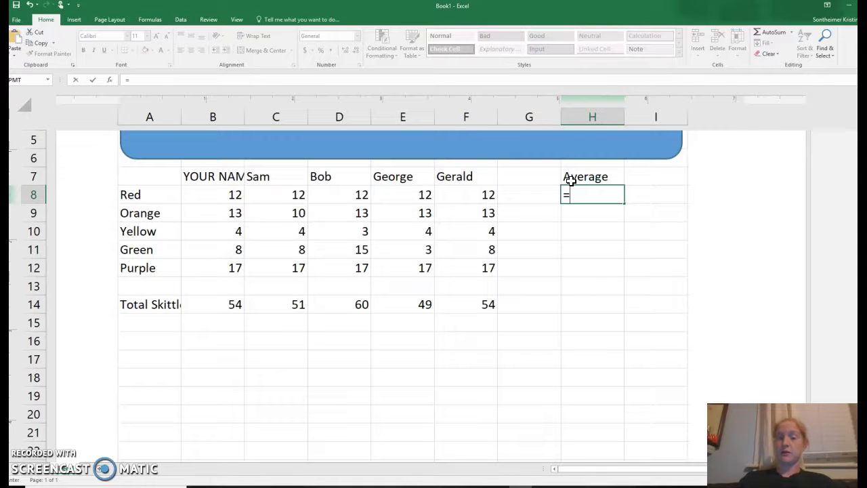
type("av")
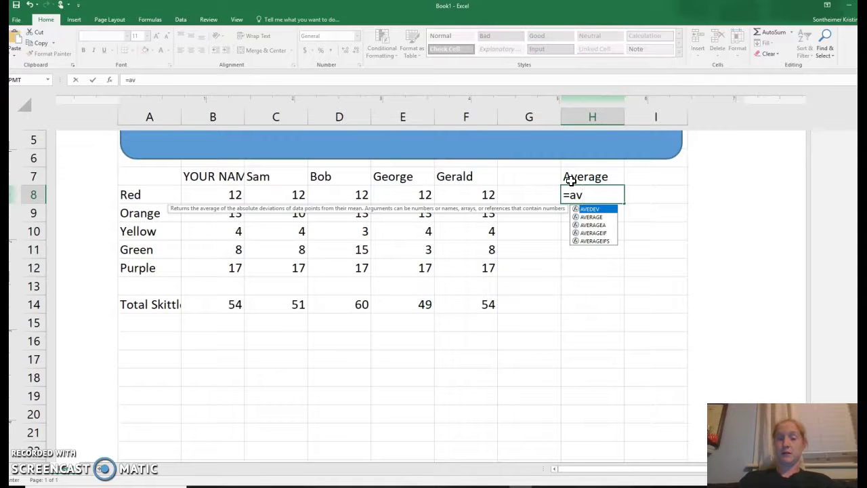
type("ger")
key("BackSpace")
type("erage(")
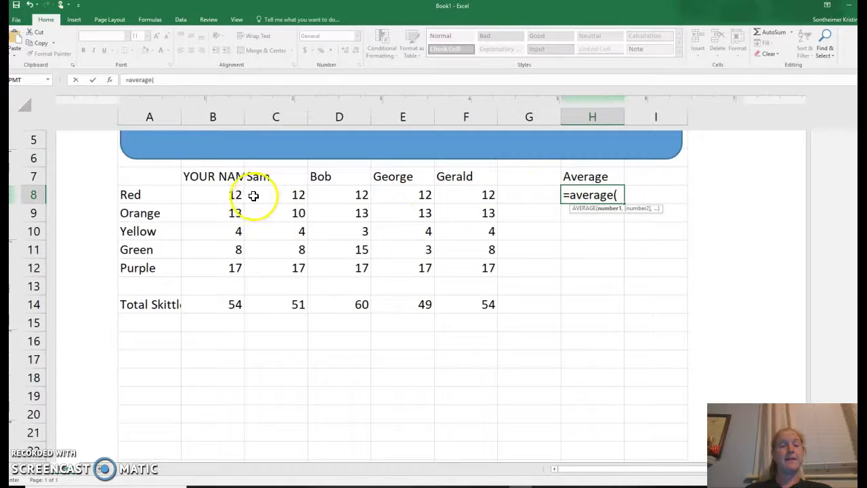
left_click(225, 199)
left_click_drag(225, 198, 455, 198)
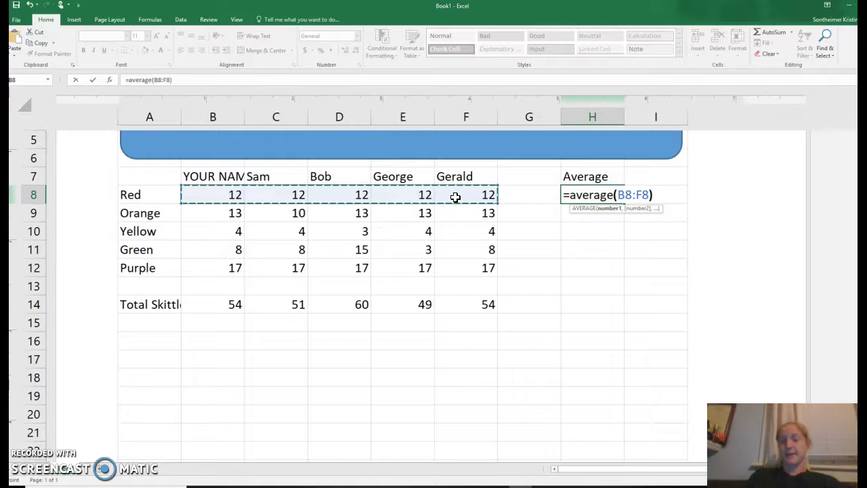
type(")")
key("Return")
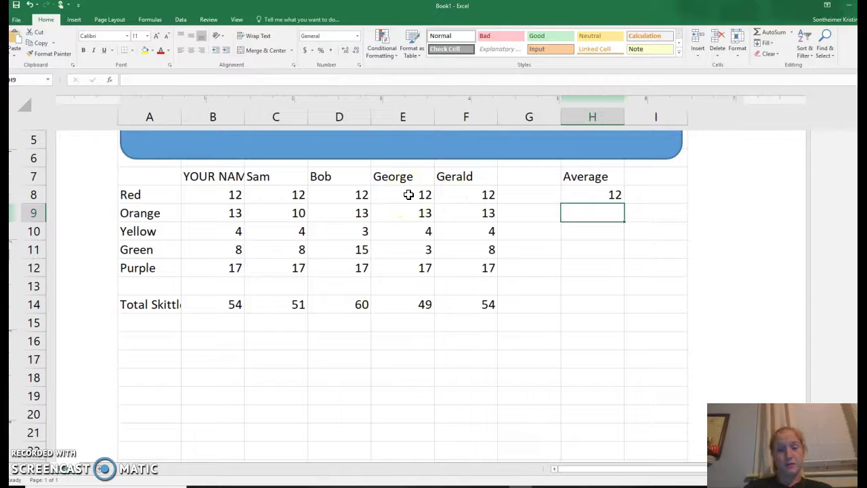
Change E8 to 7 and fill H8's average formula down through H12.
left_click(409, 195)
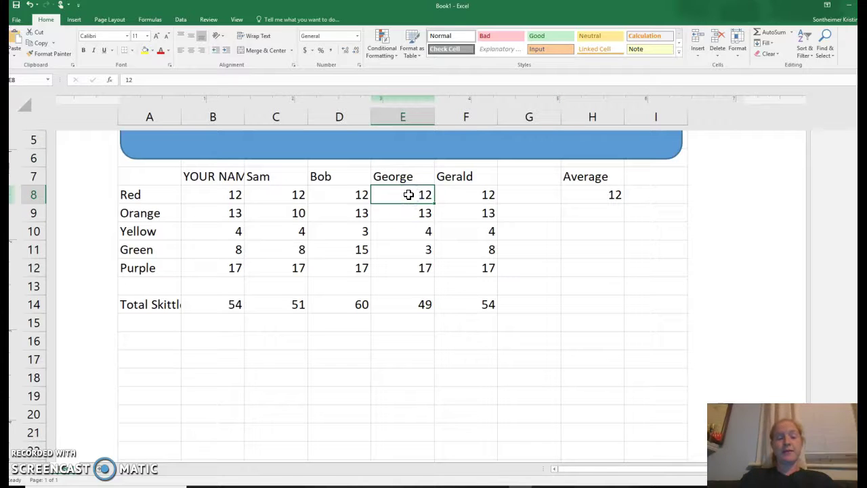
type("7")
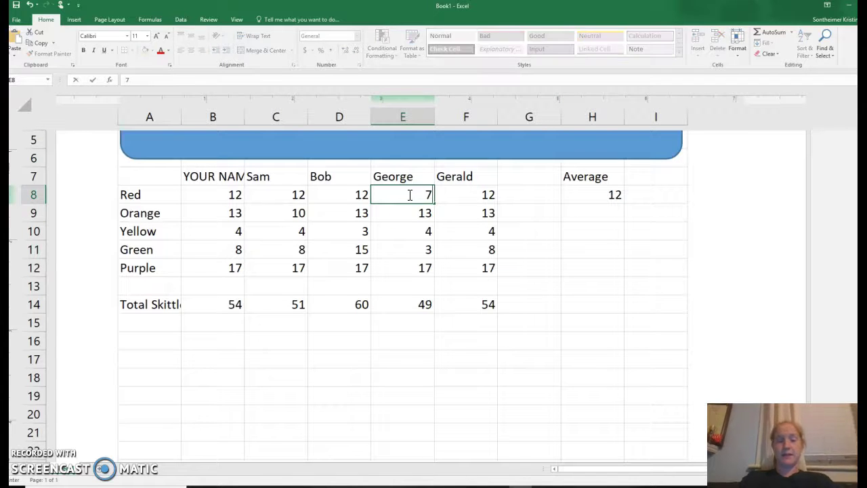
key("Return")
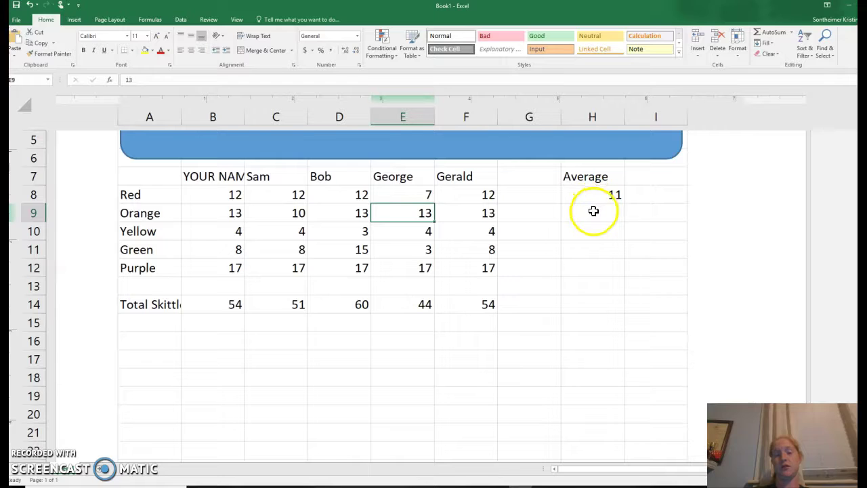
left_click(599, 218)
left_click(610, 192)
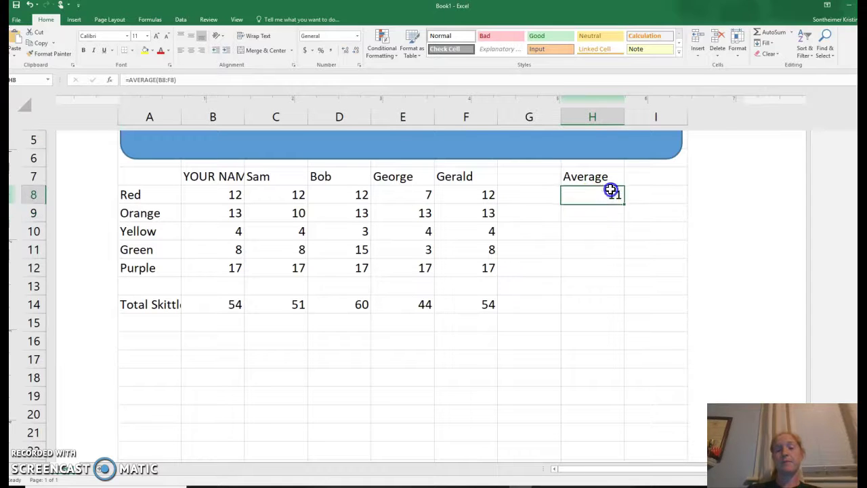
left_click_drag(625, 203, 621, 282)
left_click(605, 292)
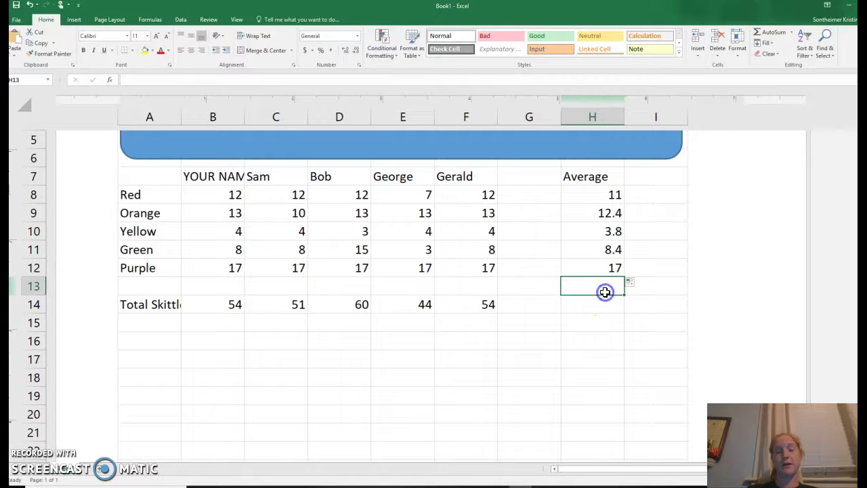
Set the Purple count in F12 to 5 and review column F's total.
left_click(419, 270)
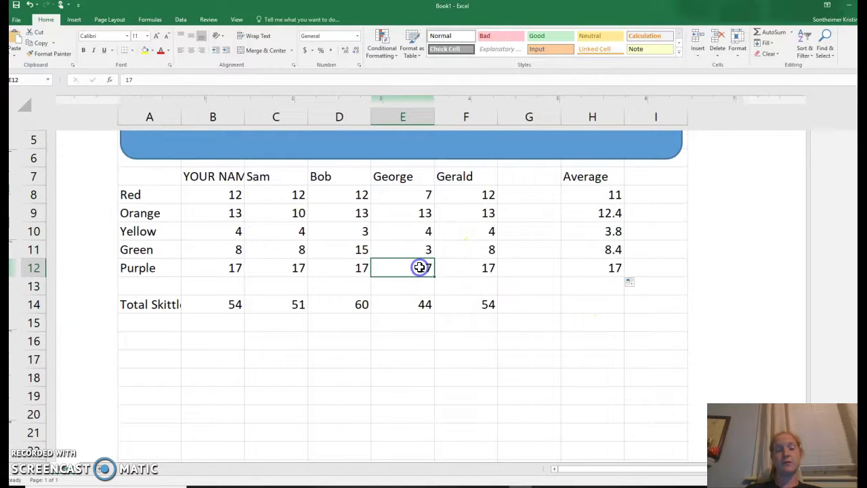
left_click(468, 270)
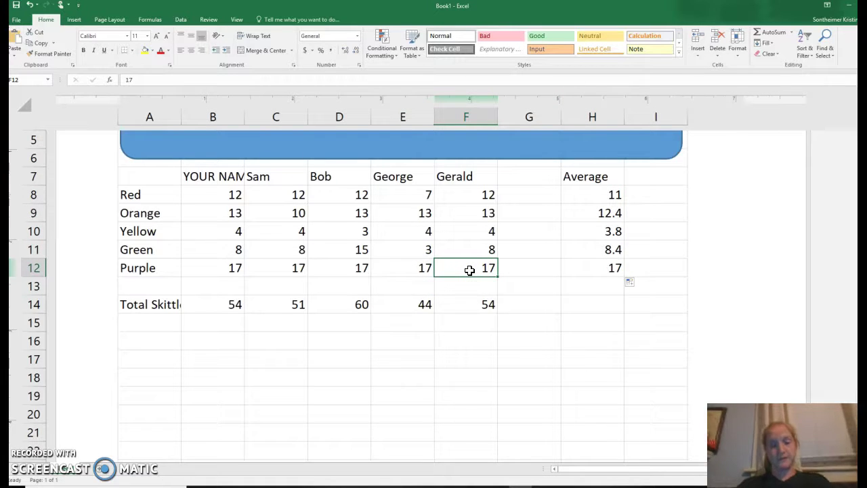
type("5")
key("Return")
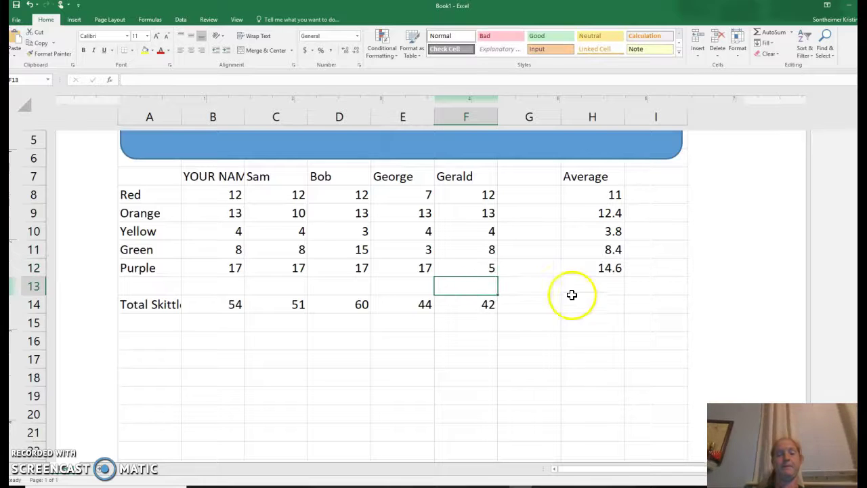
left_click(580, 297)
key("Up")
key("Up")
key("Up")
key("Up")
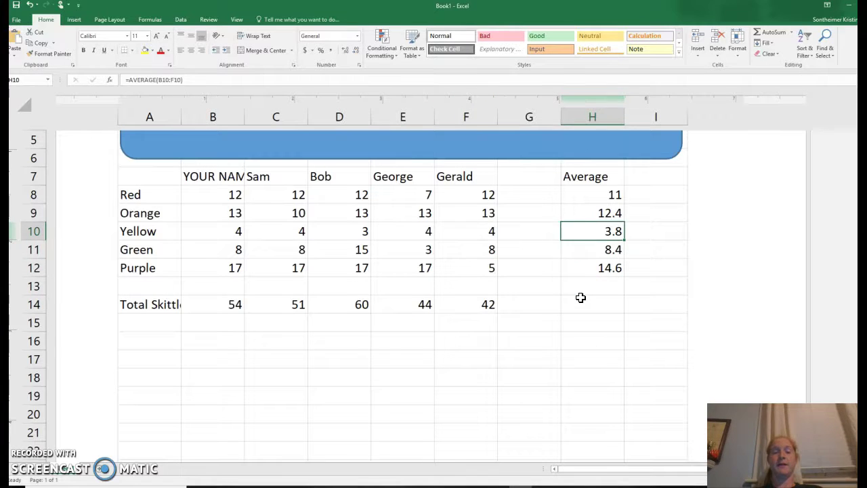
key("Left")
key("Left")
key("Down")
key("Down")
key("Down")
key("Down")
key("Up")
key("Up")
key("Up")
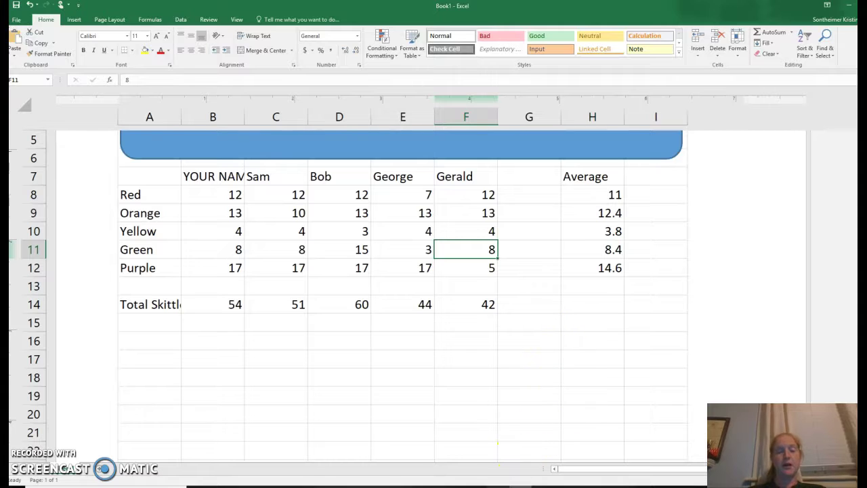
left_click(520, 486)
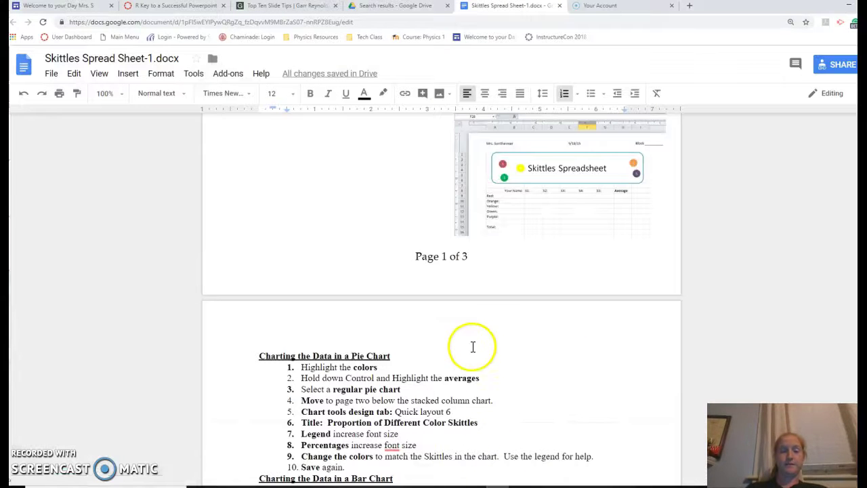
Scroll the instructions to the Entering Data and Drawing Skittles Shapes sections, then return to Excel.
scroll(466, 206, "up", 4)
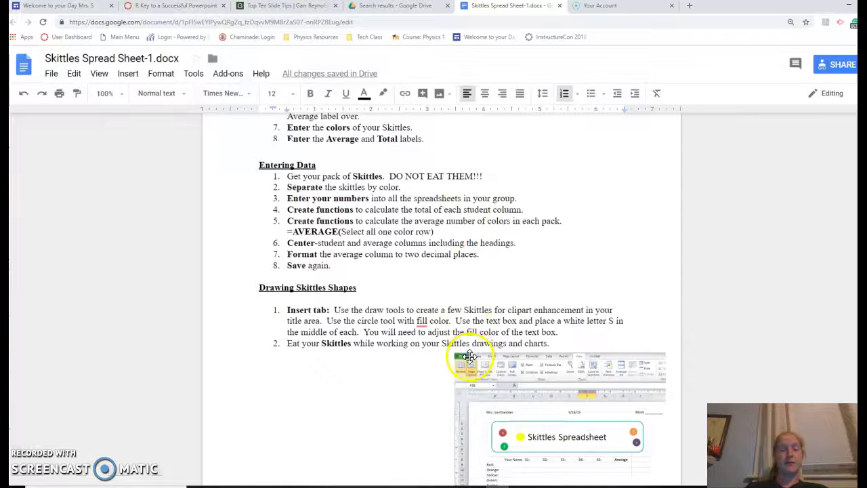
scroll(464, 358, "down", 1)
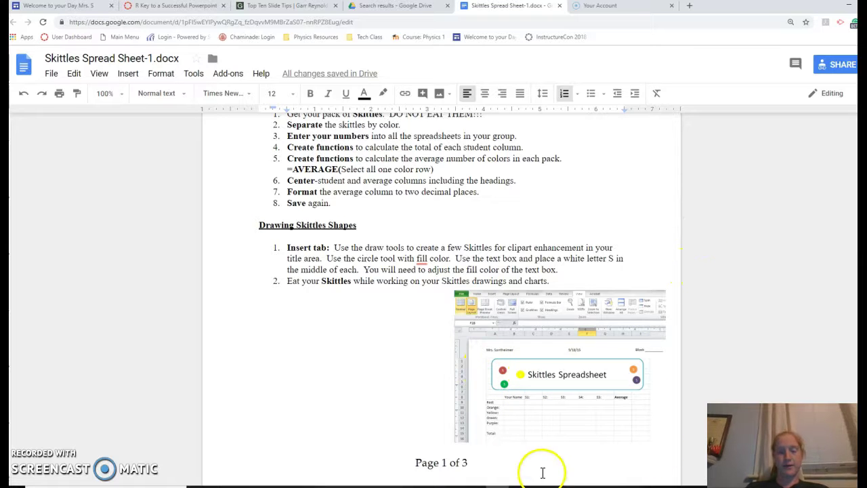
key("alt+Tab")
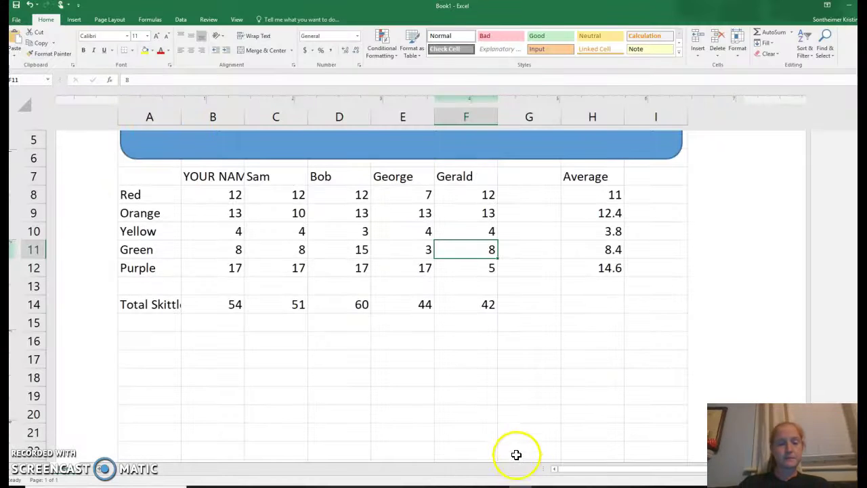
Select the blue Skittles Spreadsheet banner and preview an orange shape style on it.
scroll(511, 406, "up", 3)
left_click(395, 253)
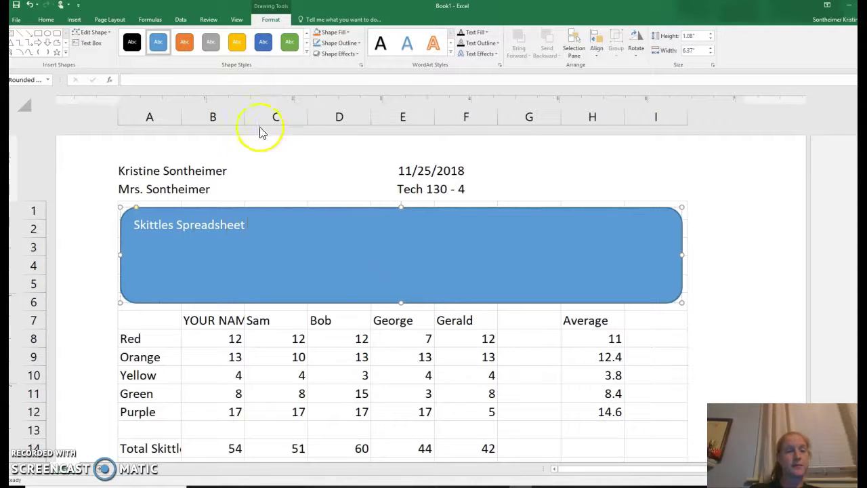
left_click(74, 19)
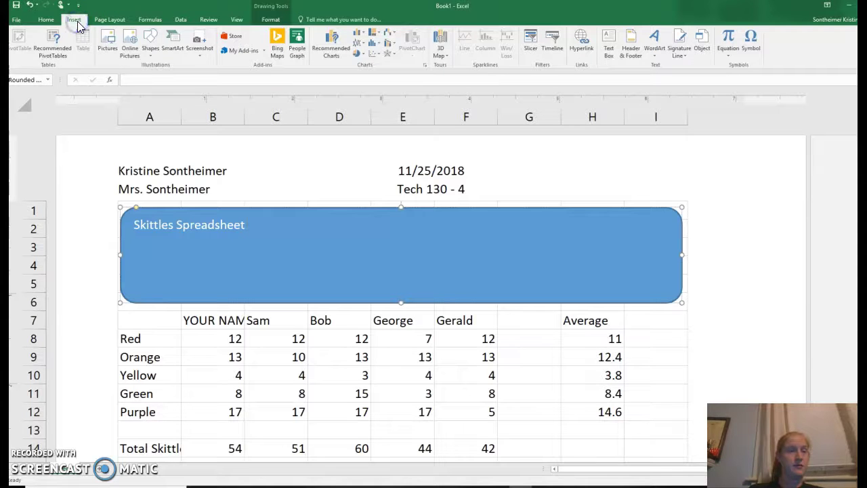
left_click(237, 20)
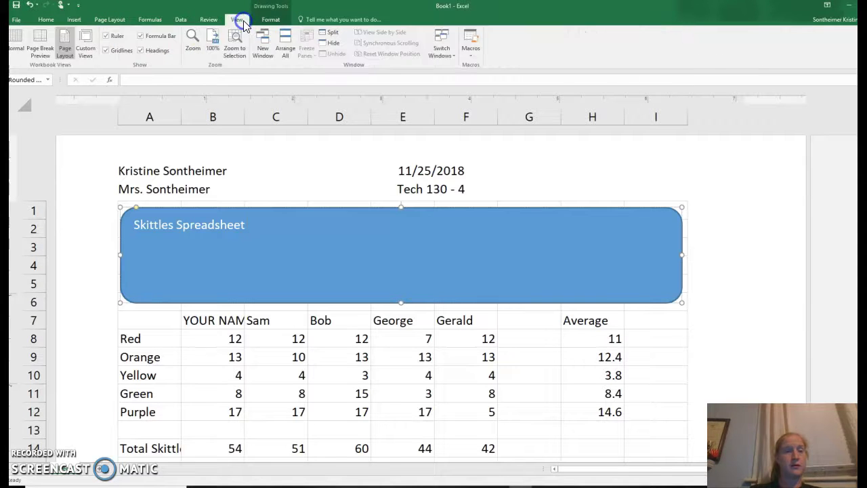
left_click(271, 21)
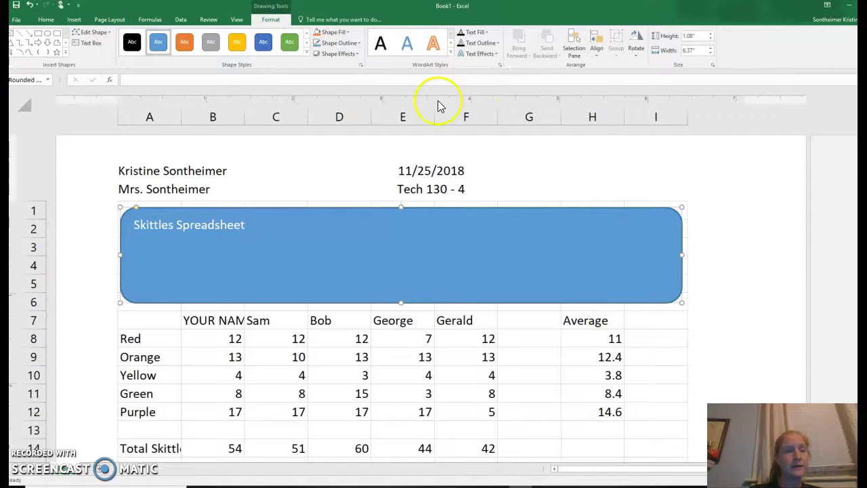
left_click(184, 42)
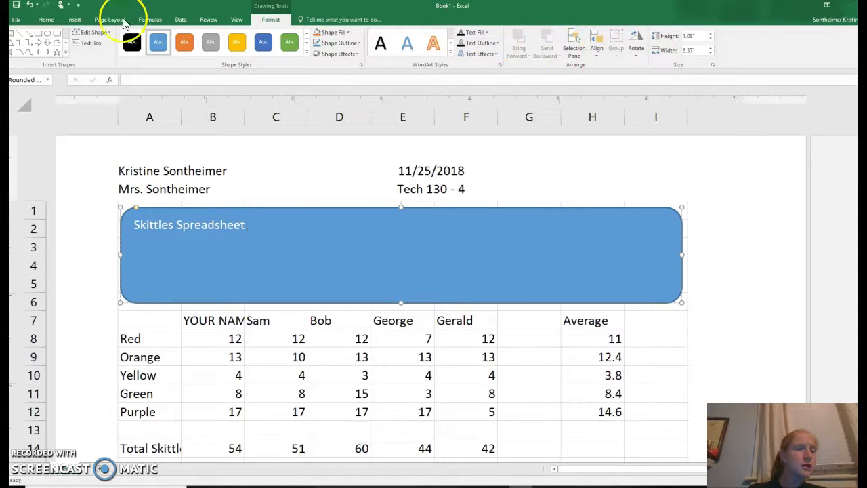
left_click(47, 20)
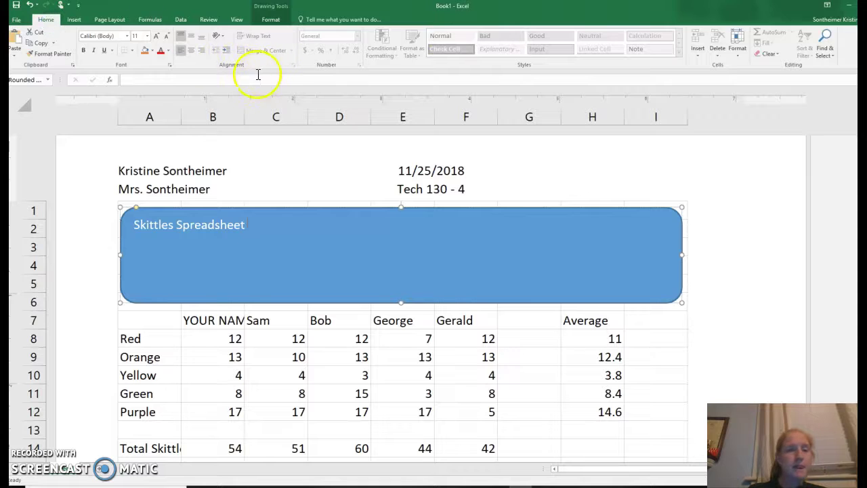
Center the Skittles Spreadsheet title horizontally and vertically and enlarge its text to size 20.
left_click(189, 50)
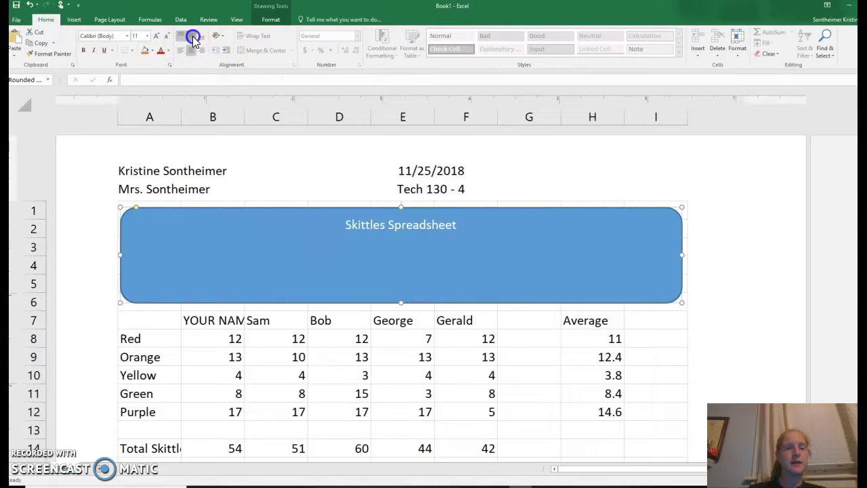
left_click(192, 38)
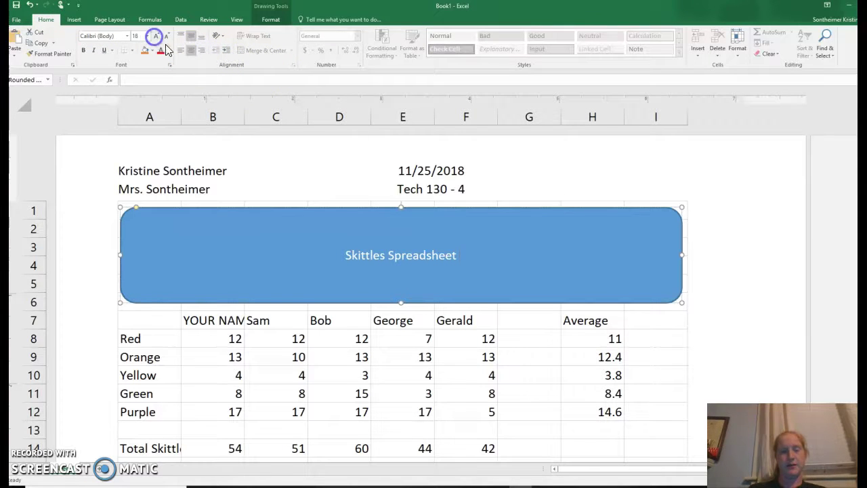
double_click(430, 255)
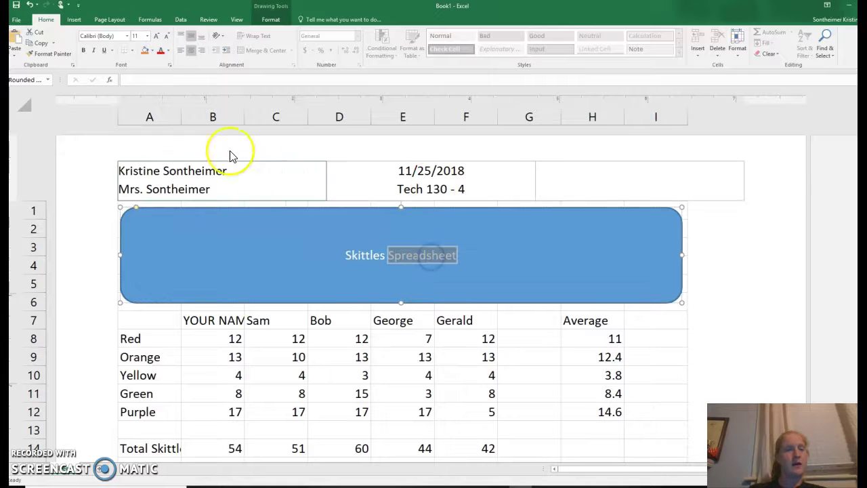
triple_click(401, 260)
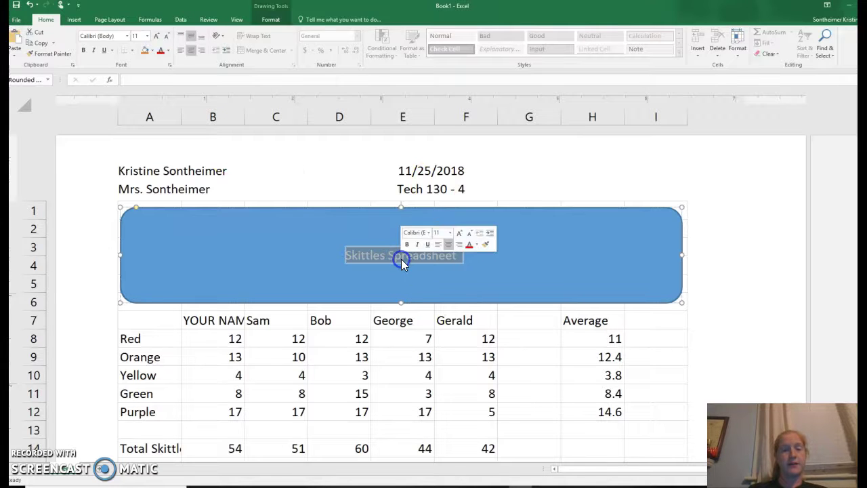
left_click(157, 36)
left_click(156, 35)
left_click(156, 36)
left_click(157, 36)
left_click(156, 35)
left_click(201, 284)
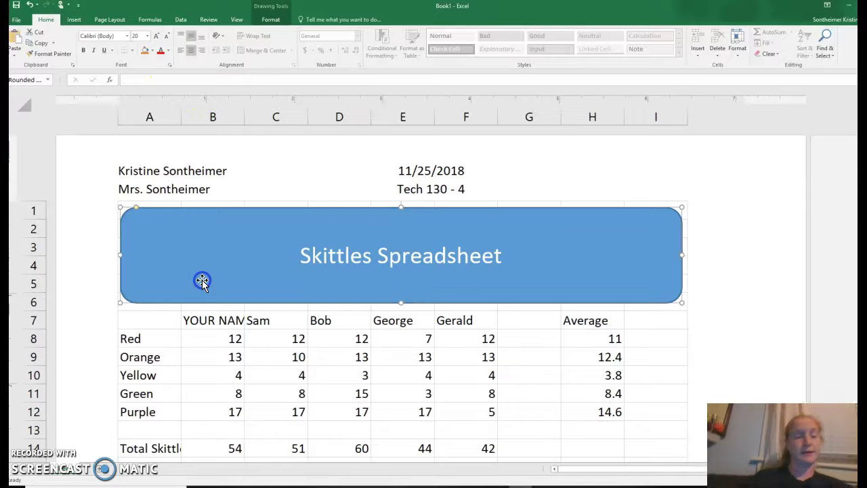
left_click(181, 231)
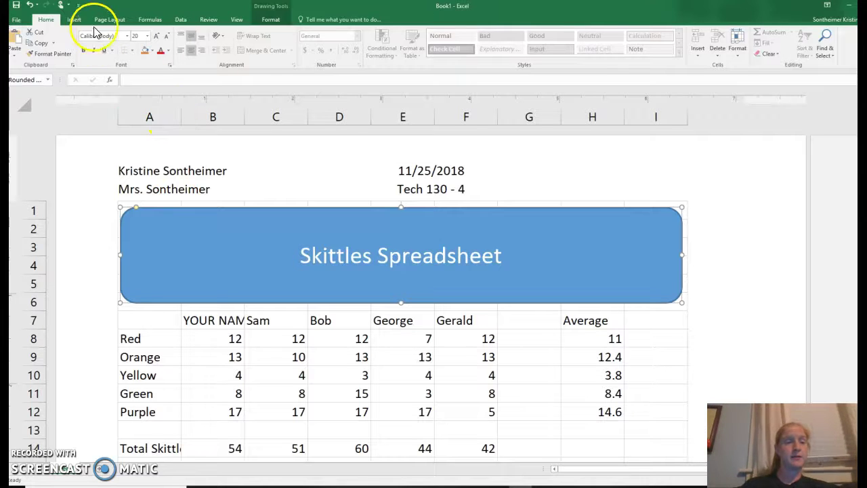
left_click(74, 18)
Draw a small oval at the banner's upper left with red fill and red outline.
left_click(150, 42)
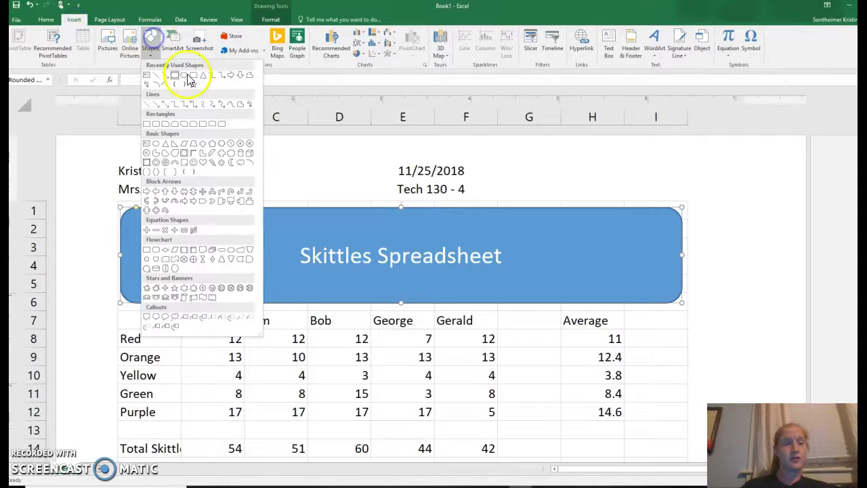
left_click(180, 76)
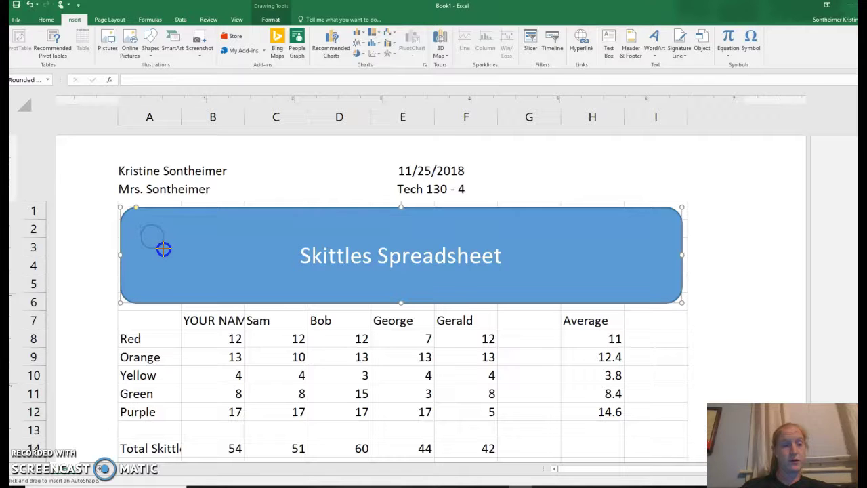
left_click_drag(163, 248, 163, 249)
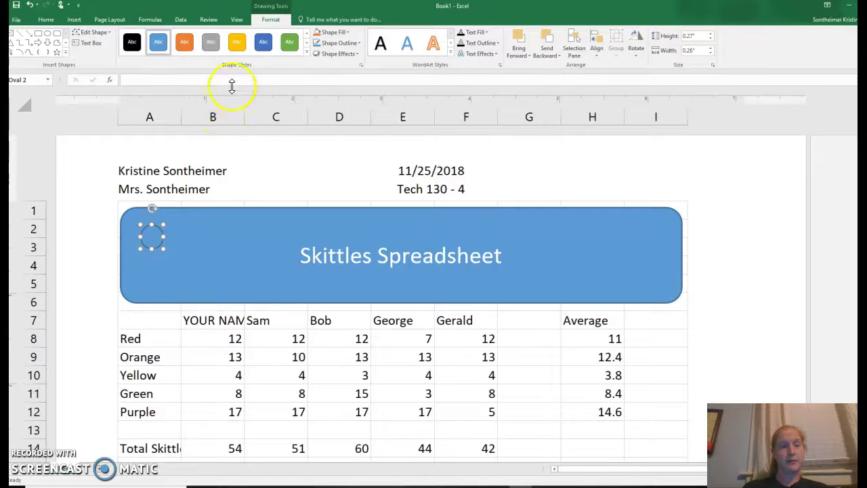
left_click(336, 34)
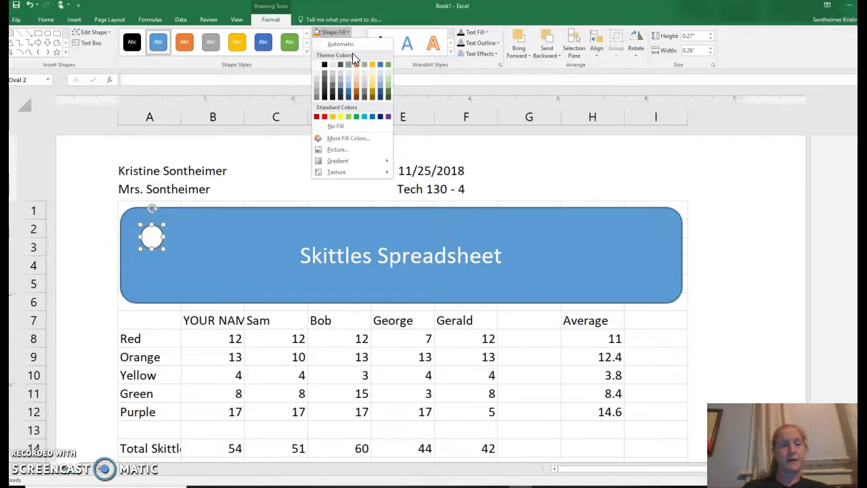
left_click(316, 117)
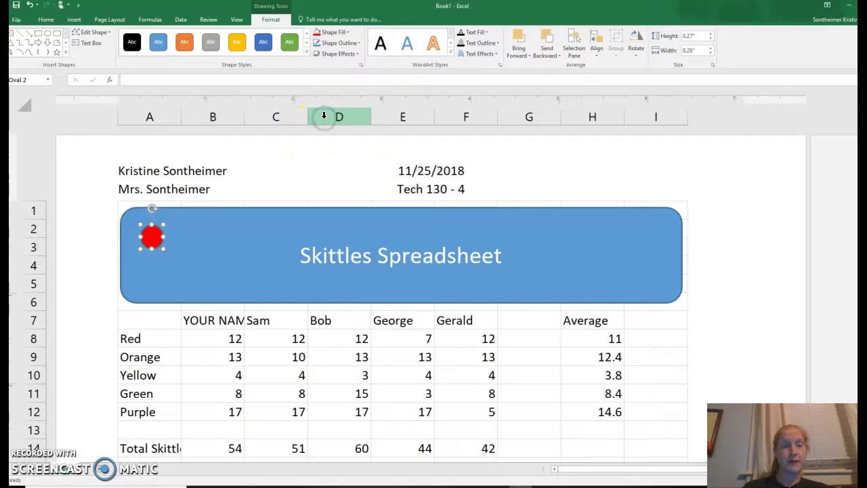
left_click(342, 43)
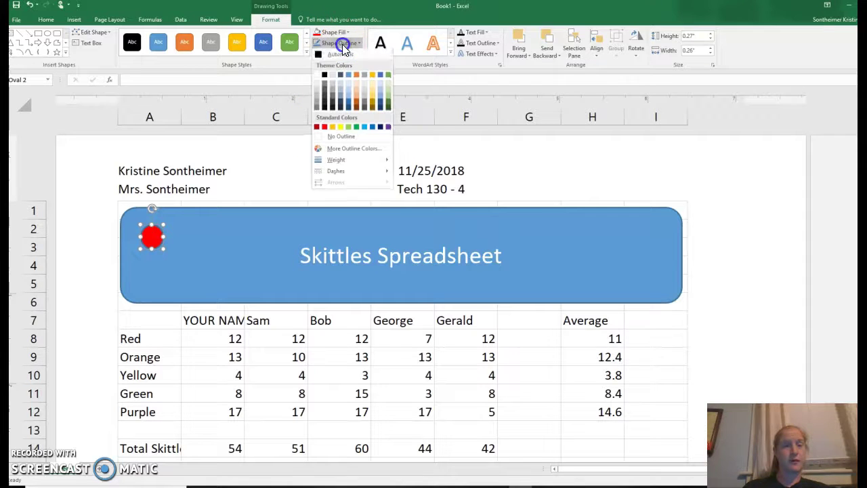
left_click(325, 127)
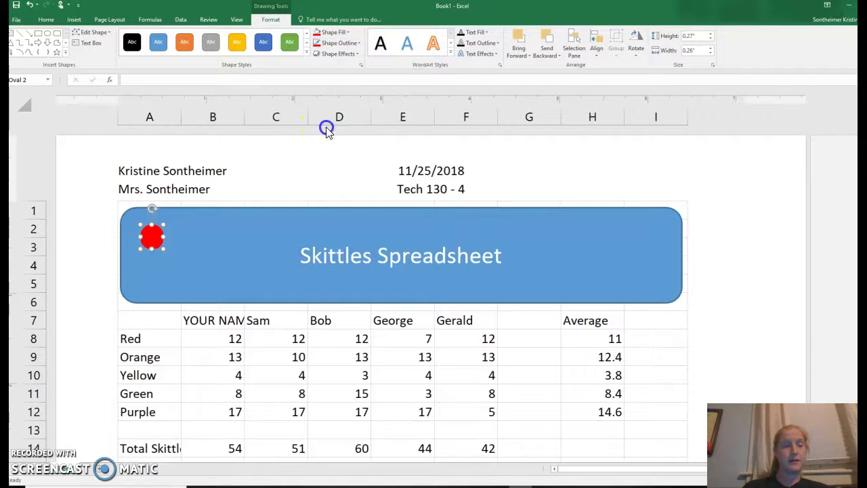
Type S in the red circle and middle-align it.
type("S")
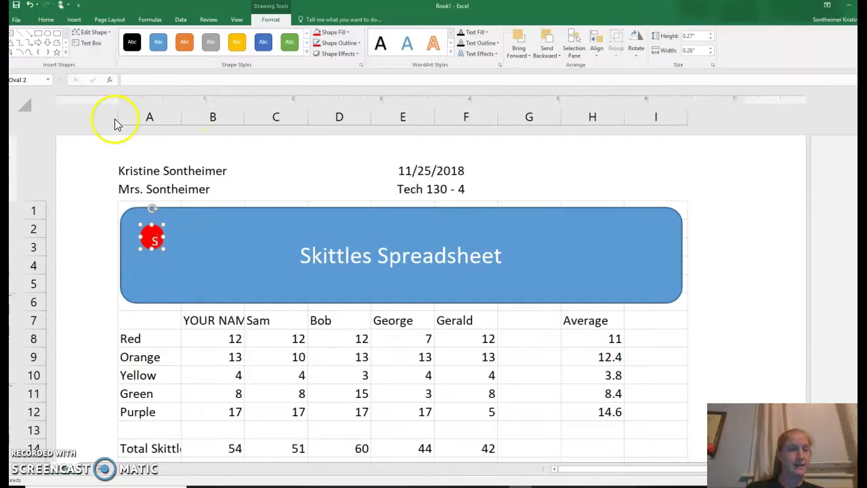
left_click(74, 19)
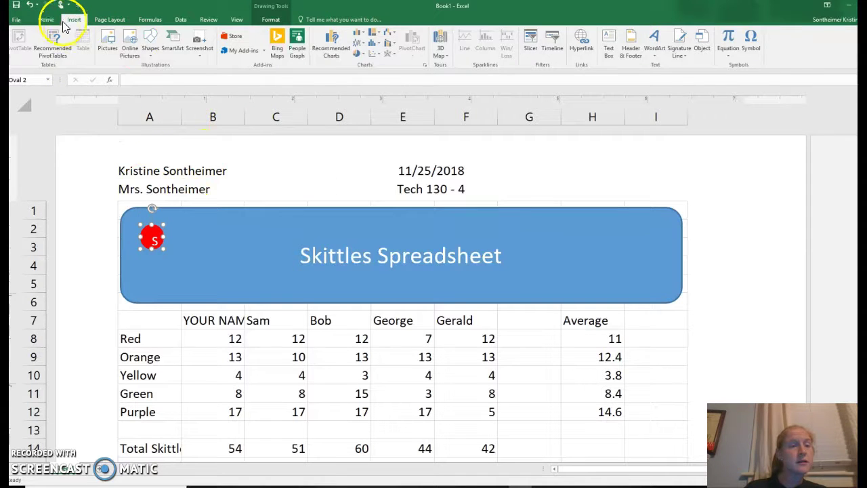
left_click(45, 19)
left_click(192, 36)
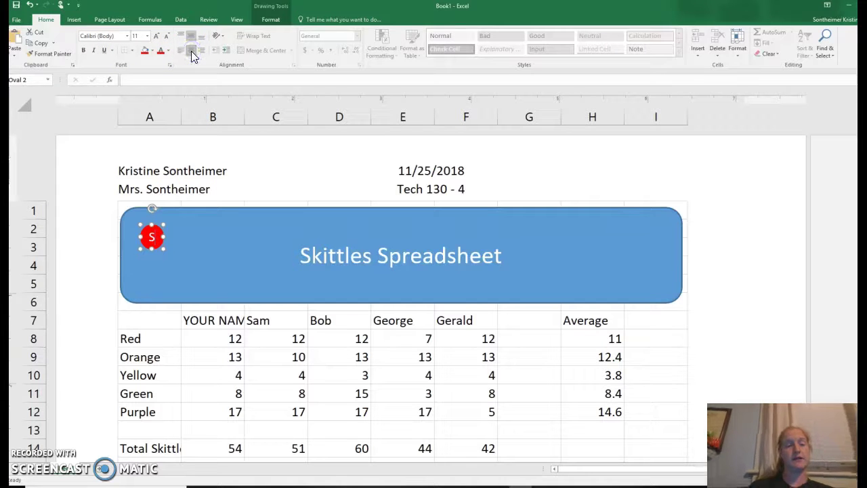
left_click(270, 19)
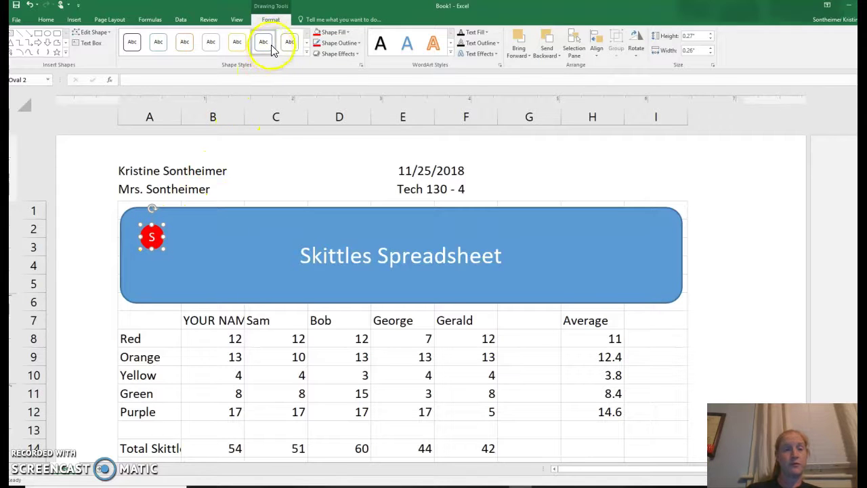
Apply the Preset 2 3-D shape effect to the red S circle.
left_click(336, 56)
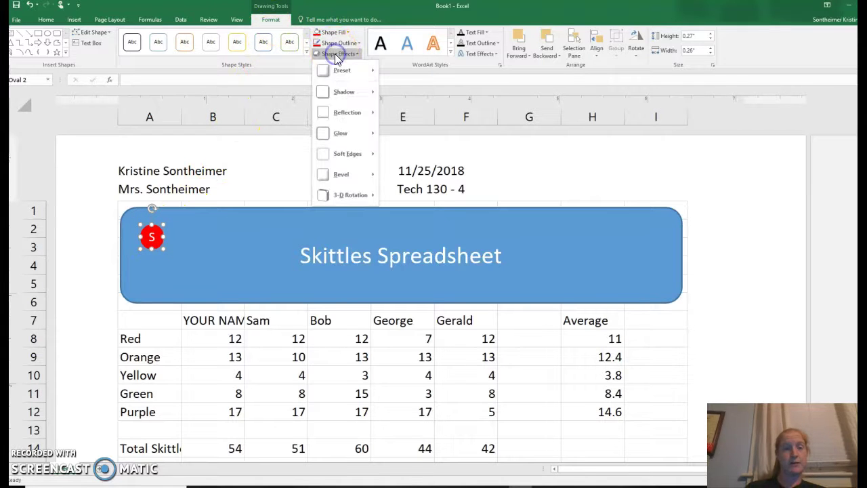
left_click(335, 71)
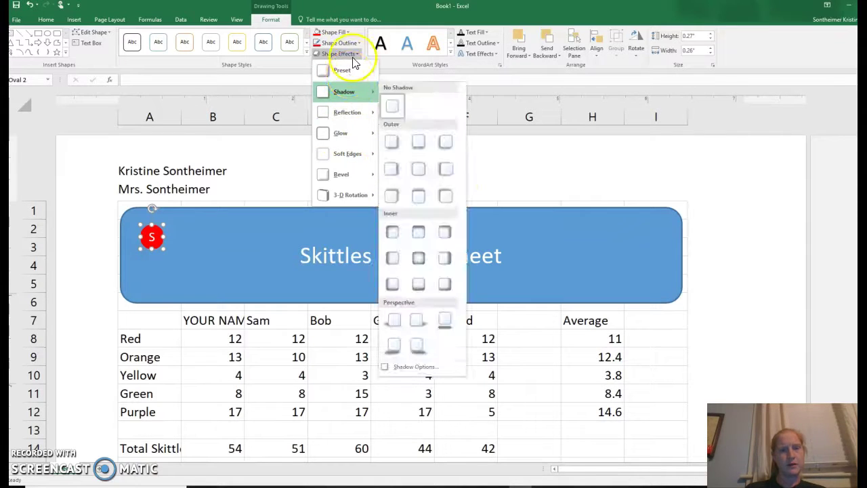
mouse_move(358, 72)
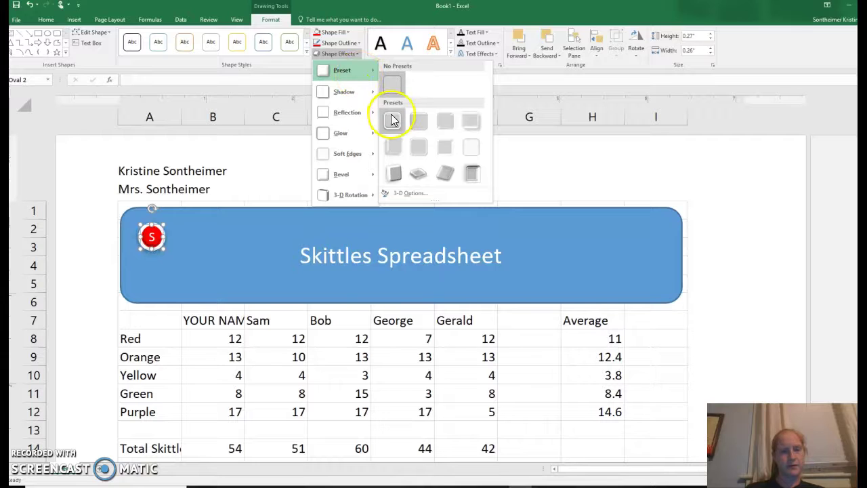
left_click(420, 121)
left_click(241, 215)
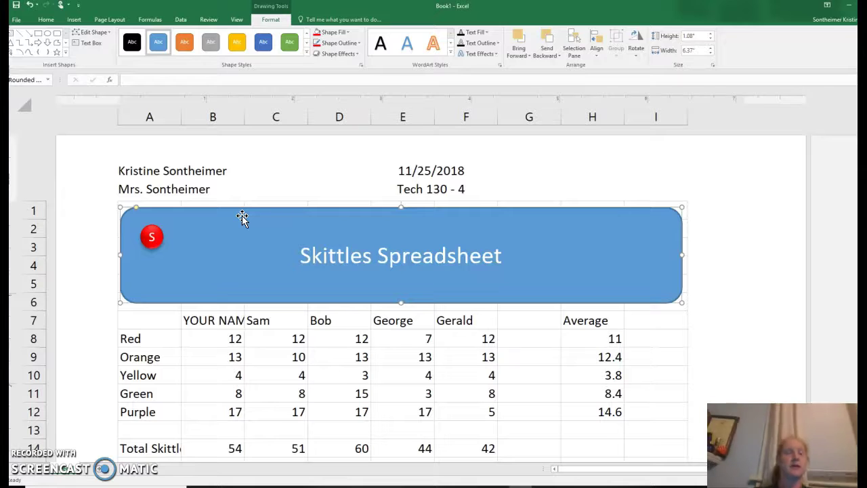
Duplicate the S circle twice with Ctrl+D and move a copy beside the title.
left_click(157, 239)
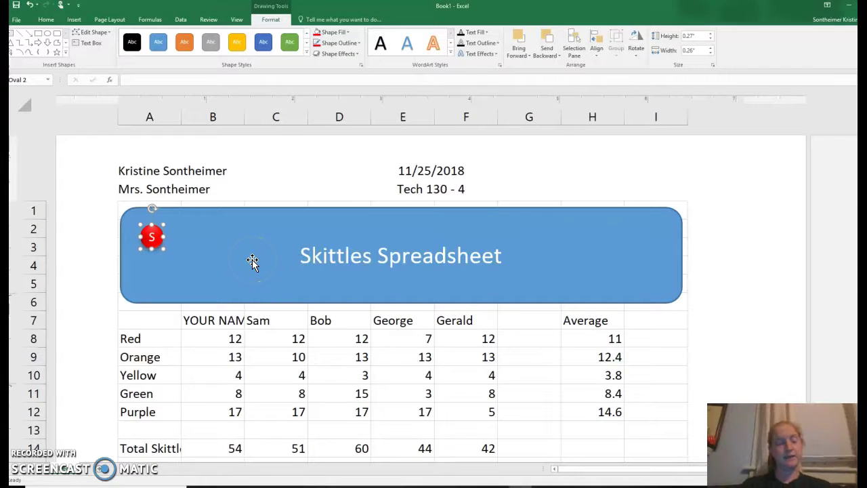
key("ctrl+d")
key("ctrl+d")
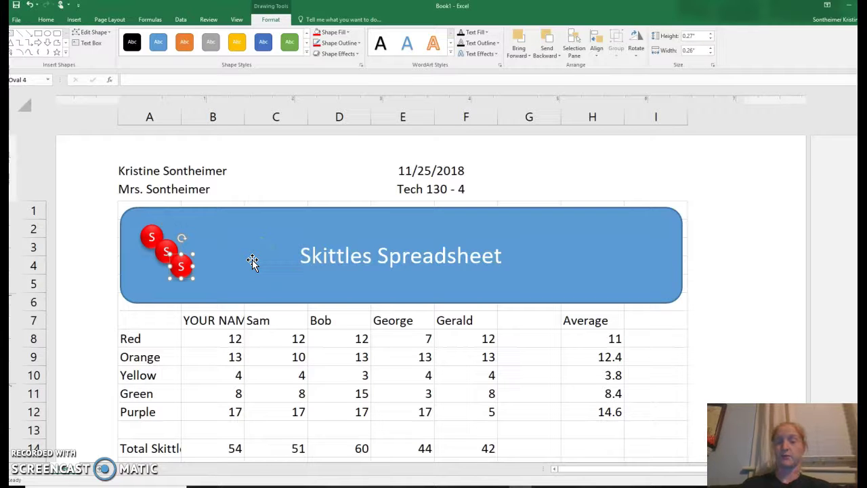
key("ctrl+d")
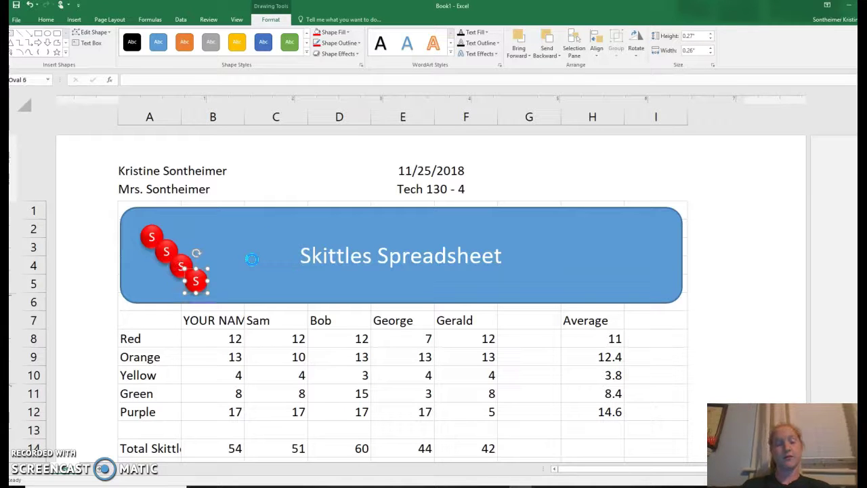
left_click_drag(215, 288, 279, 233)
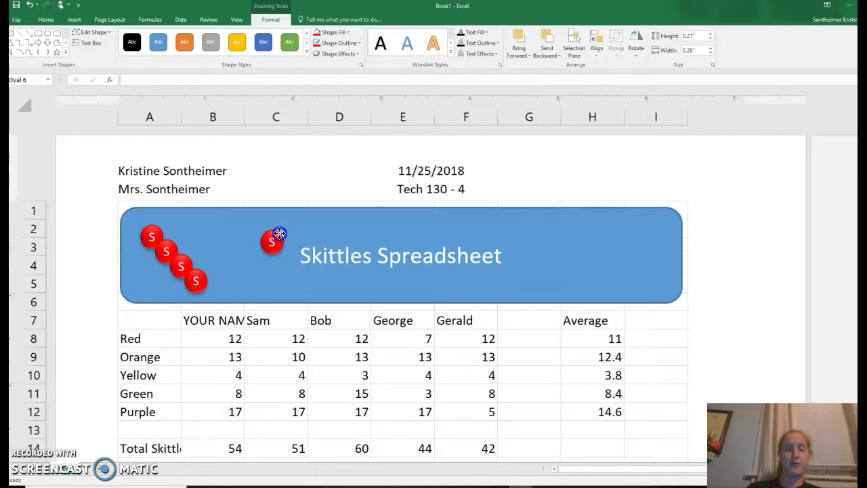
Make that copy's fill and outline orange, and move a red copy to the banner's right.
left_click(343, 33)
left_click(357, 63)
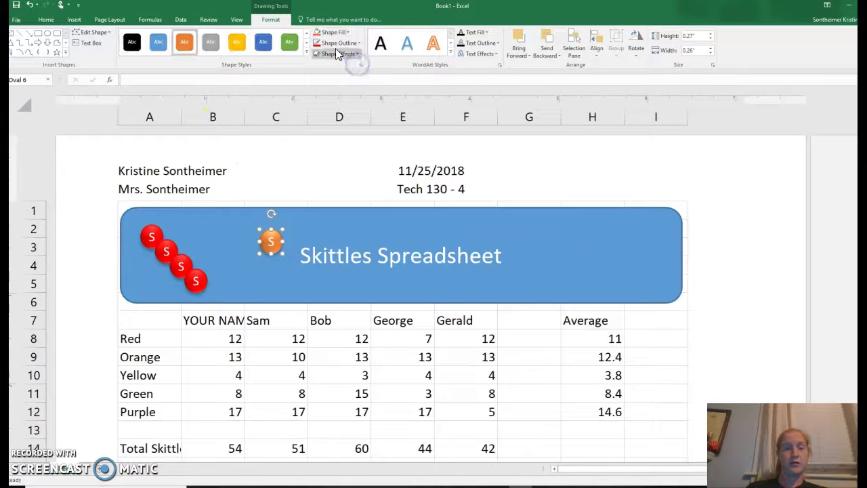
left_click(334, 45)
left_click(357, 74)
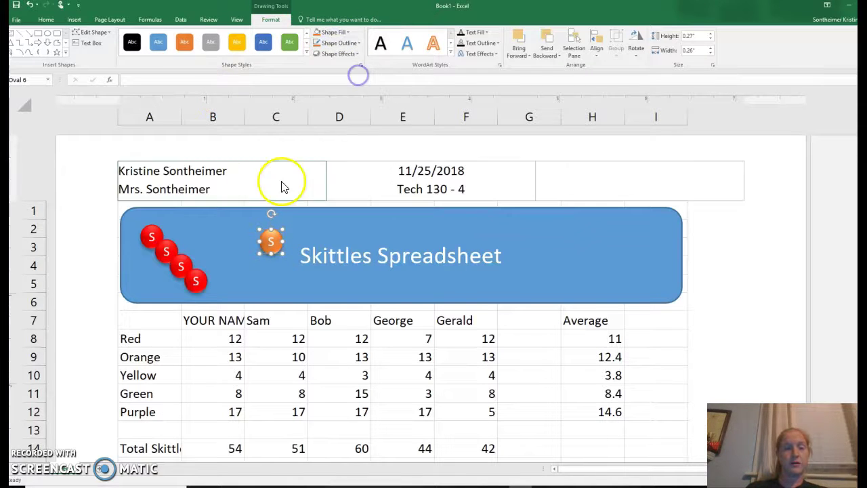
left_click_drag(196, 279, 586, 242)
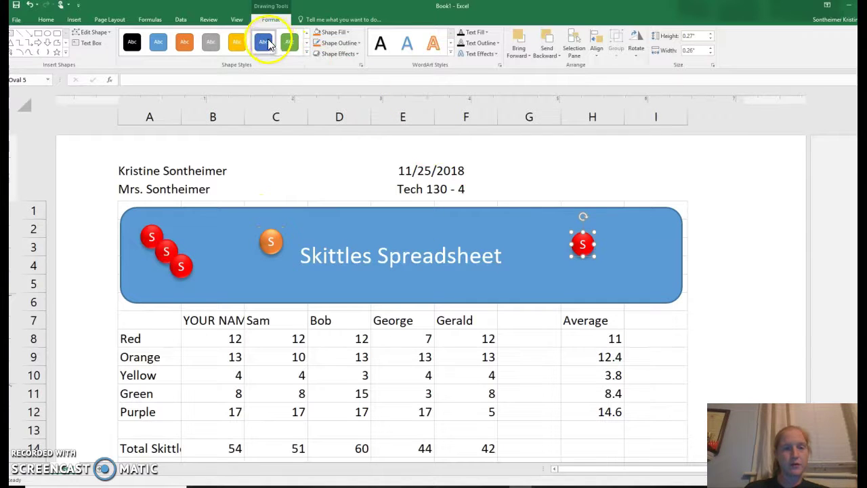